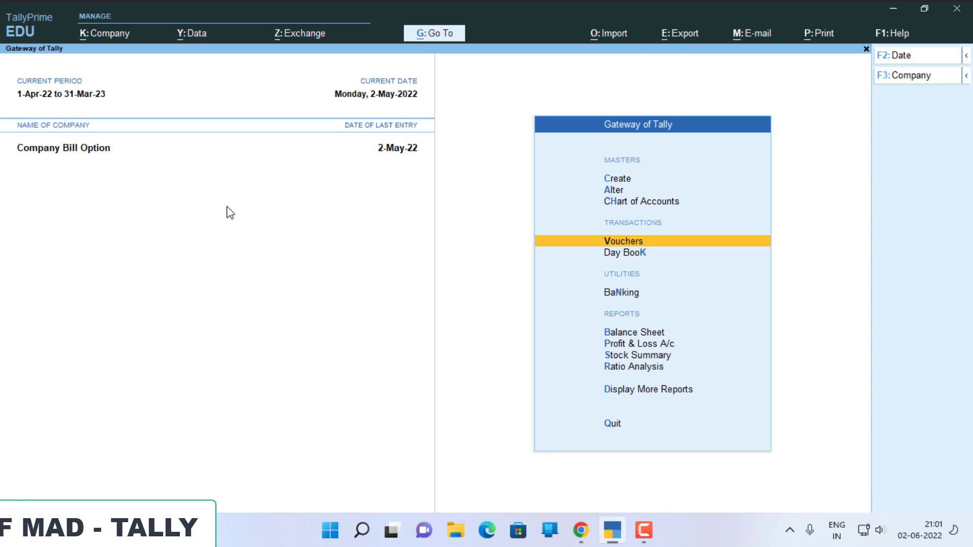
Start a payment voucher and debit the supplier's ledger with 14,000.
key("Return")
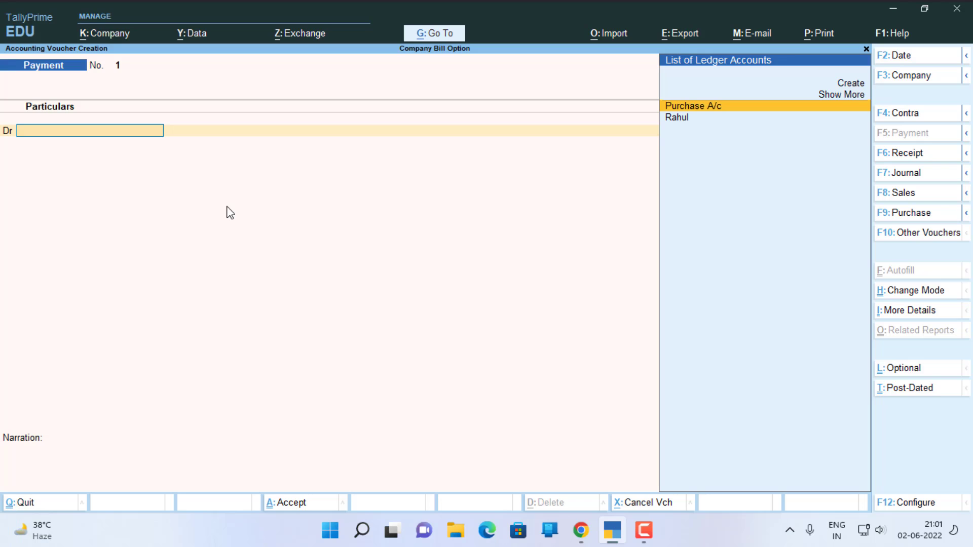
key("Down")
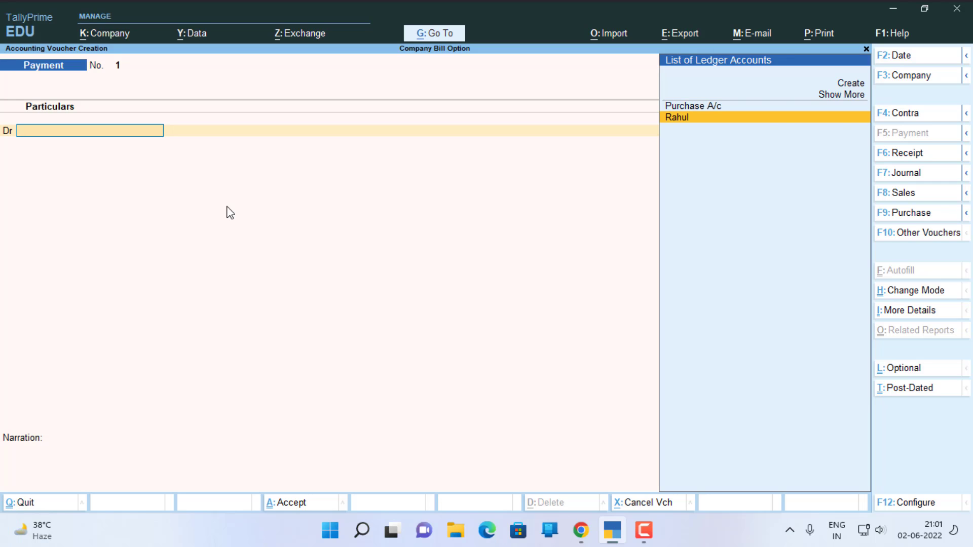
key("Return")
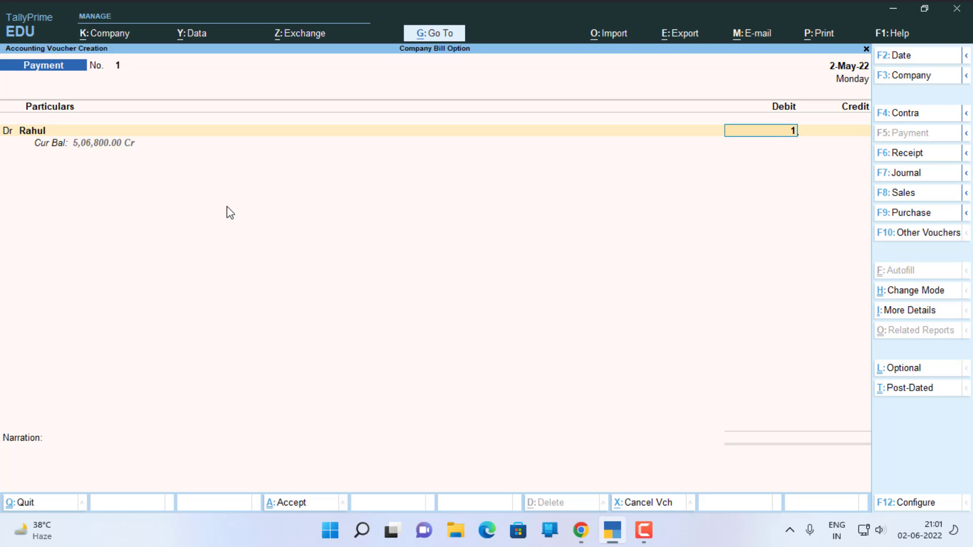
type("14000")
key("Return")
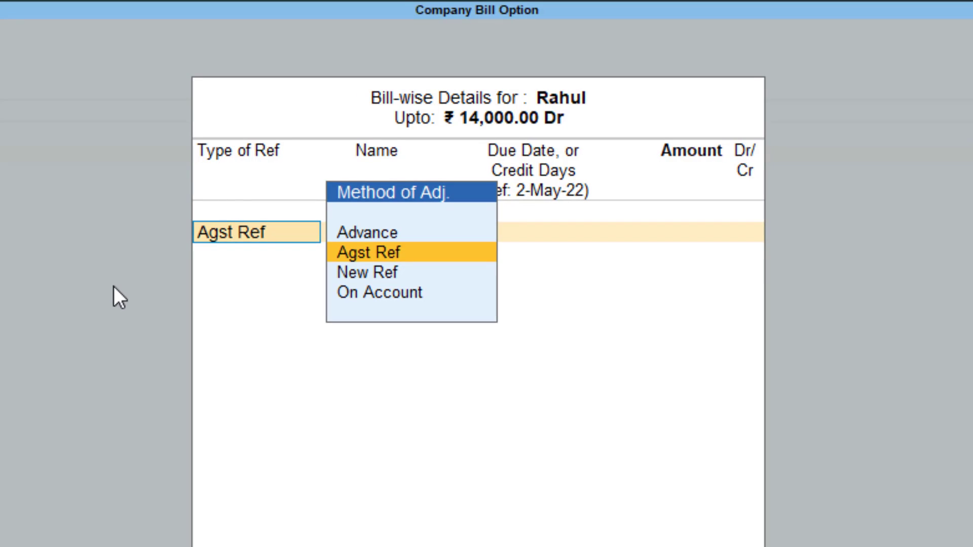
Allocate the full 14,000 as Agst Ref to pending bill 8256 dated 1-Jan-22.
key("Return")
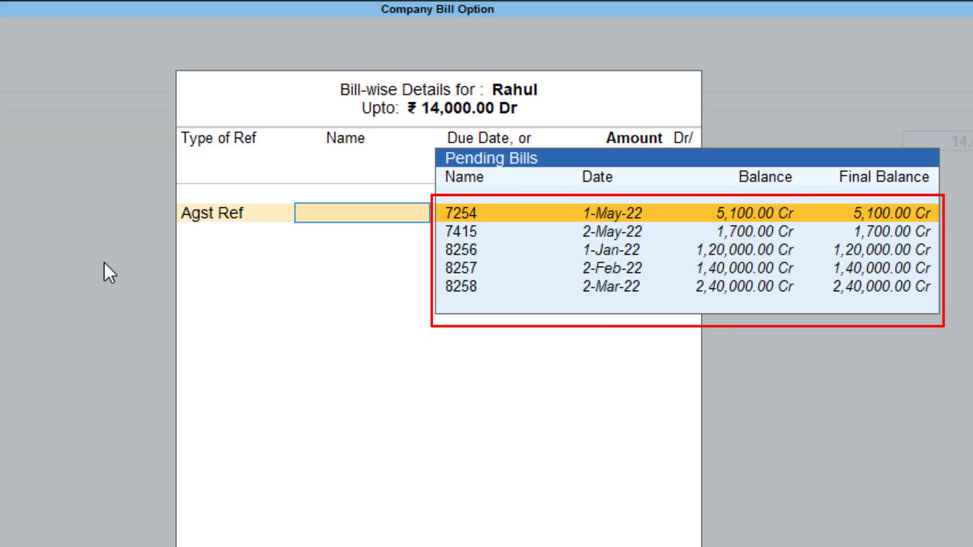
key("Down")
key("Down")
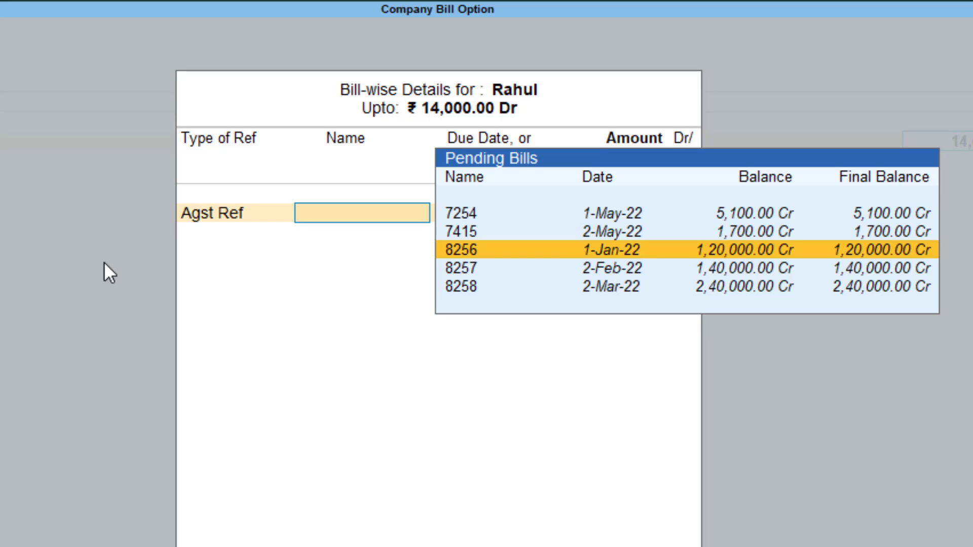
key("Return")
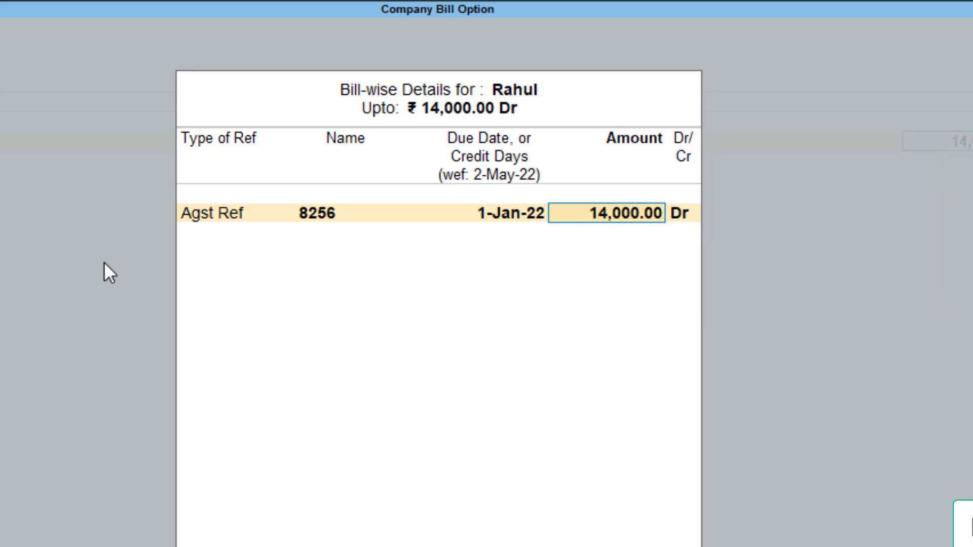
key("Return")
Credit Cash with 14,000, leave the narration blank and save the payment voucher.
key("Return")
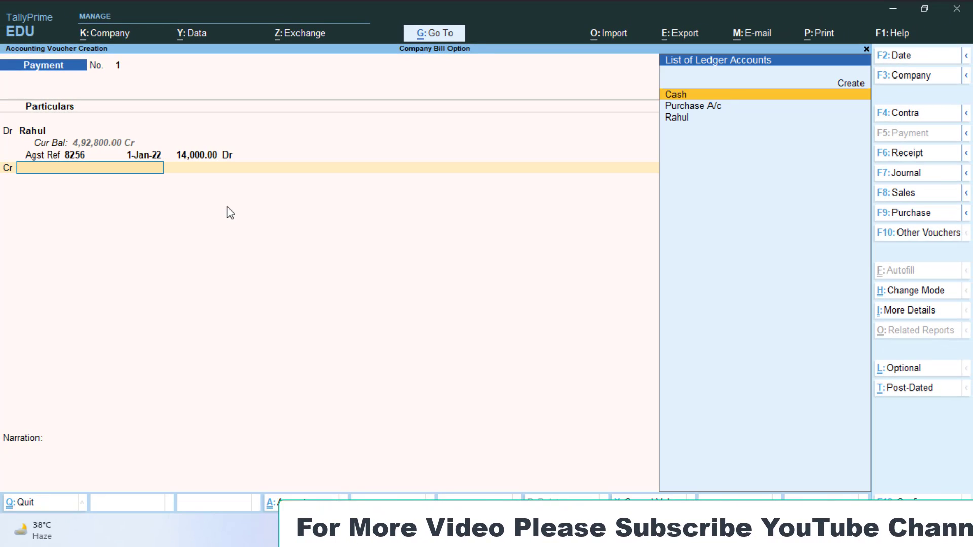
key("Return")
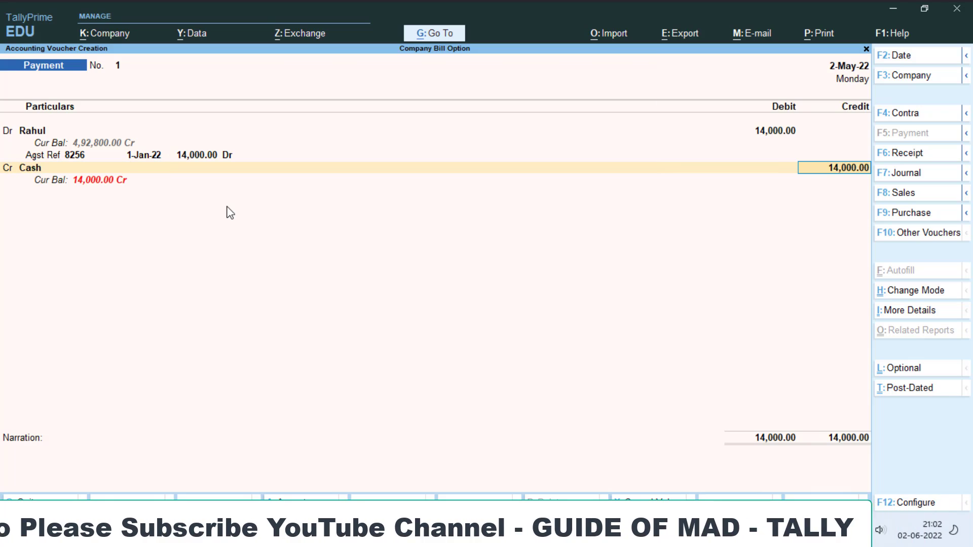
key("Return")
key("Return")
key("Return")
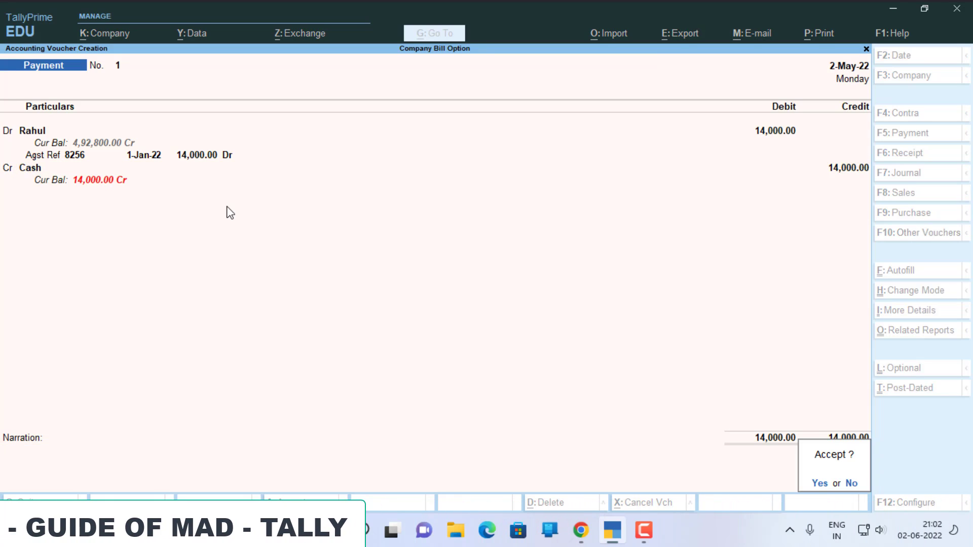
key("Return")
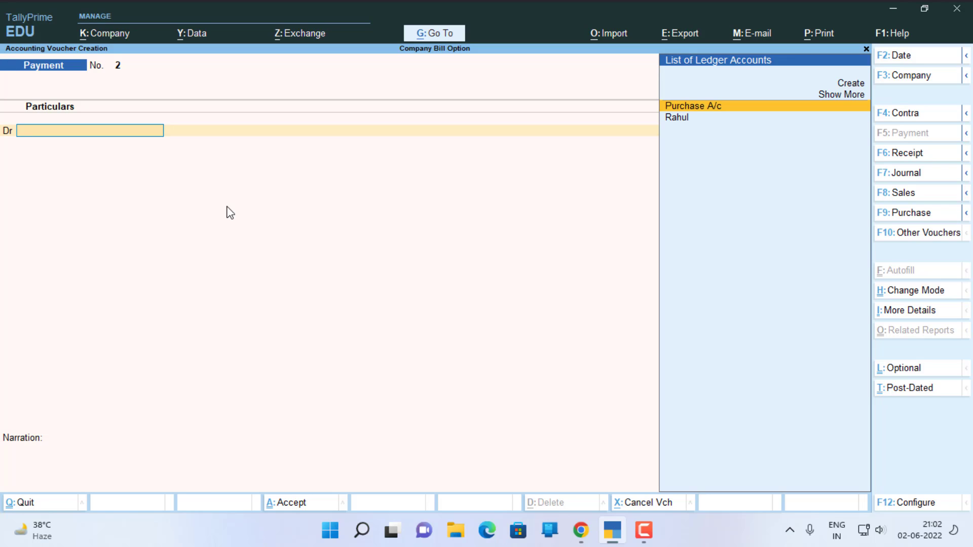
Debit the supplier's ledger with 16,500 in the second payment voucher.
key("Down")
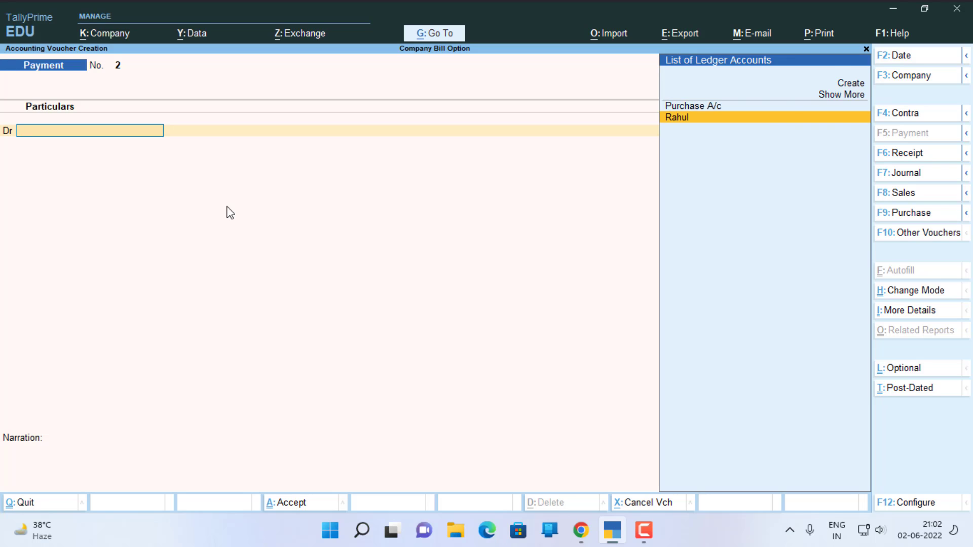
key("Return")
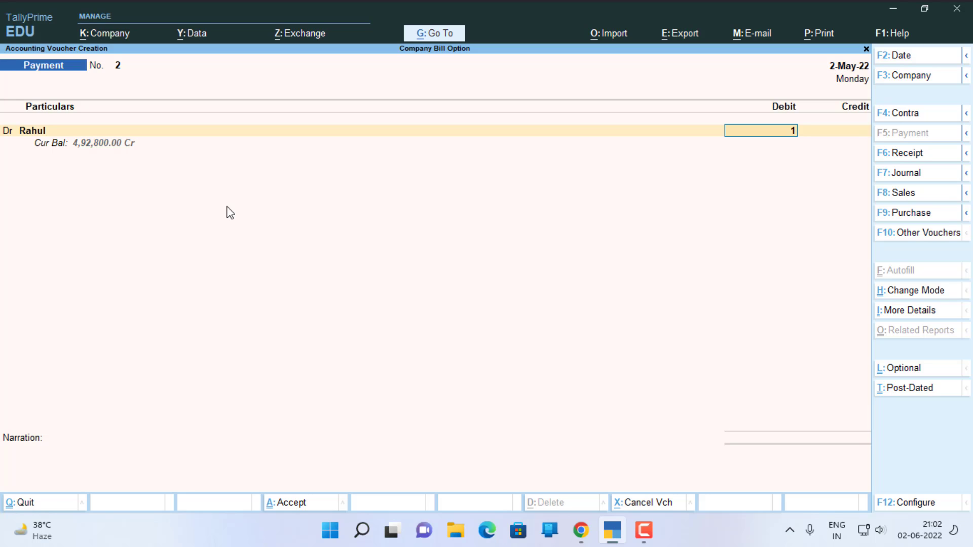
type("16,500")
key("Return")
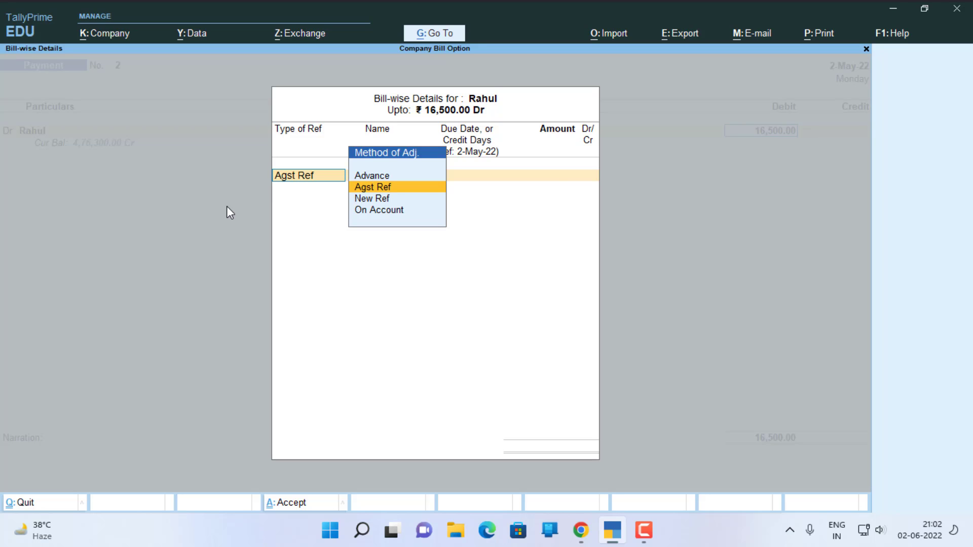
key("Return")
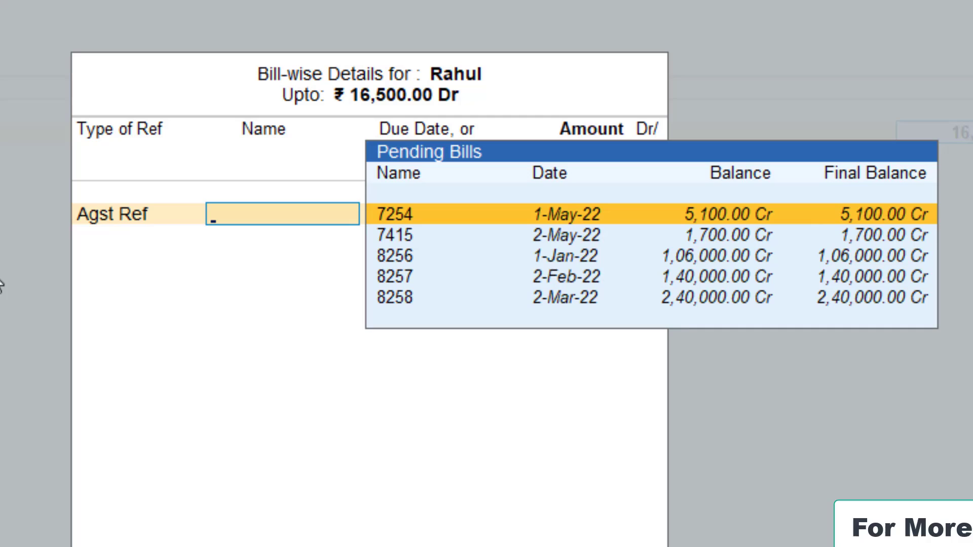
key("BackSpace")
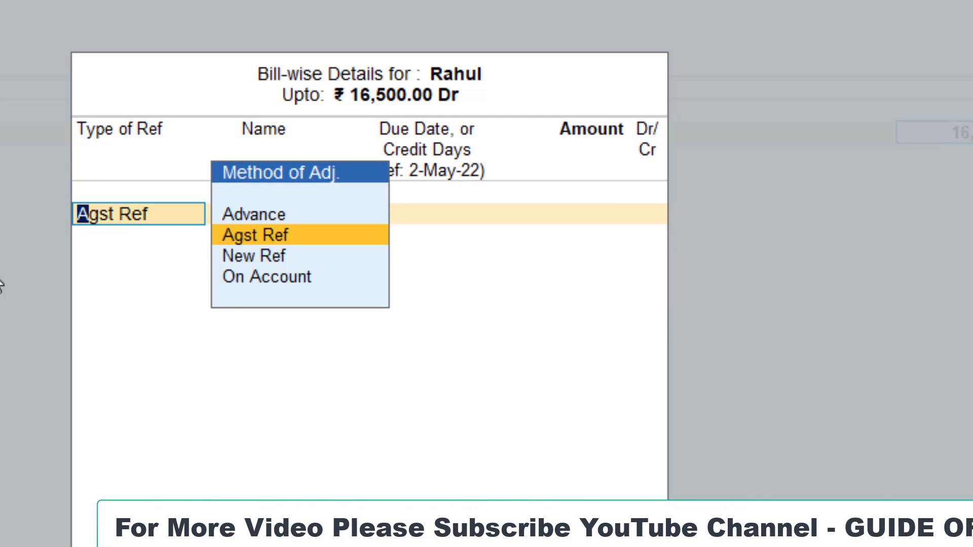
key("Down")
key("Down")
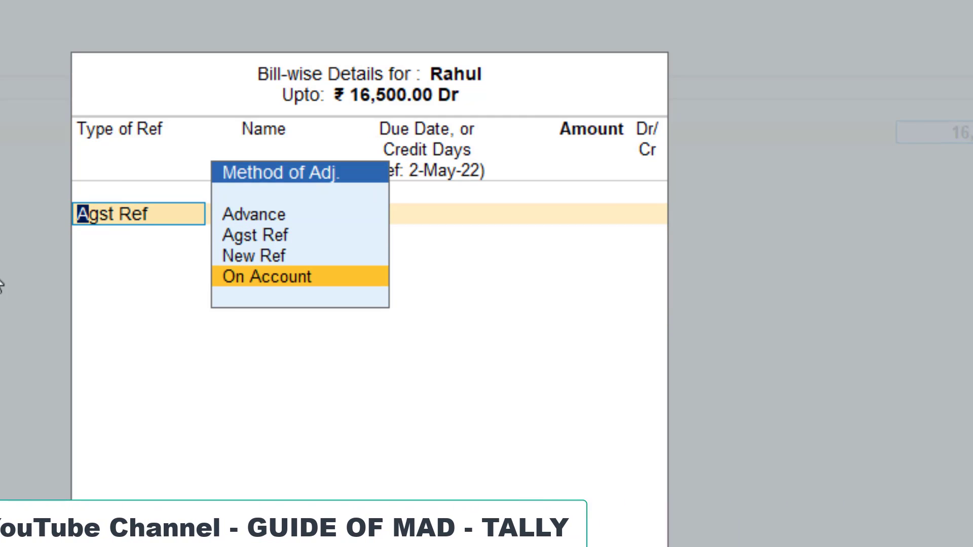
key("Return")
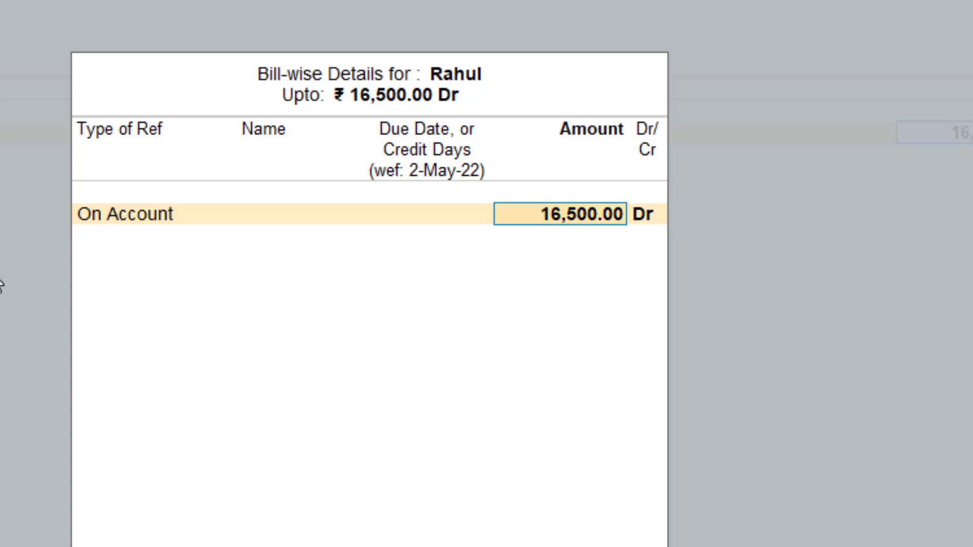
key("BackSpace")
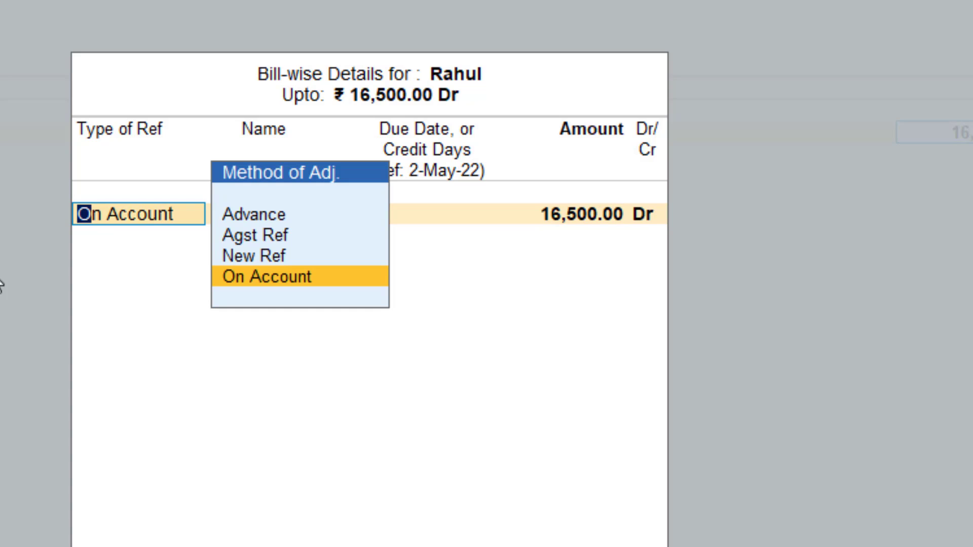
key("Up")
key("Up")
key("Return")
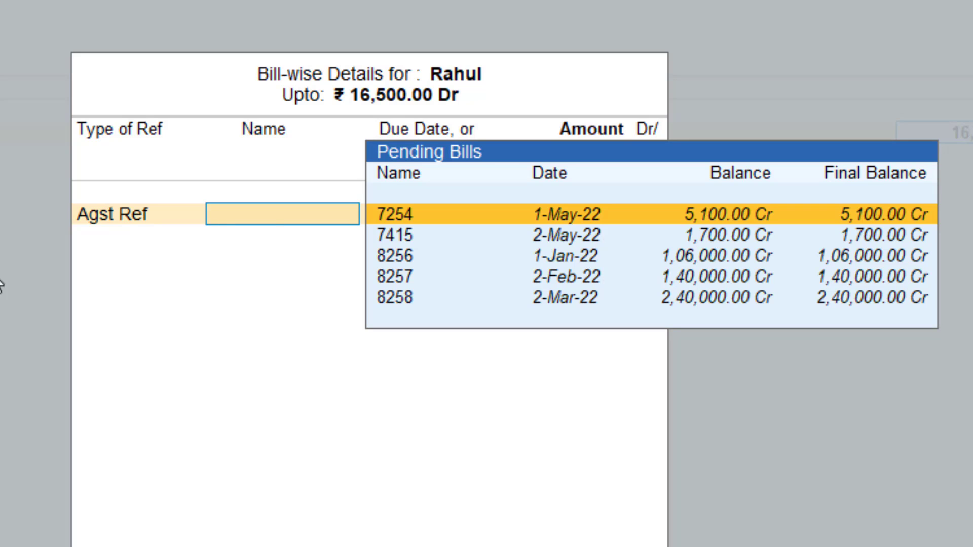
key("BackSpace")
Record the full 16,500 as On Account in the supplier's bill-wise details.
key("Down")
key("Down")
key("Return")
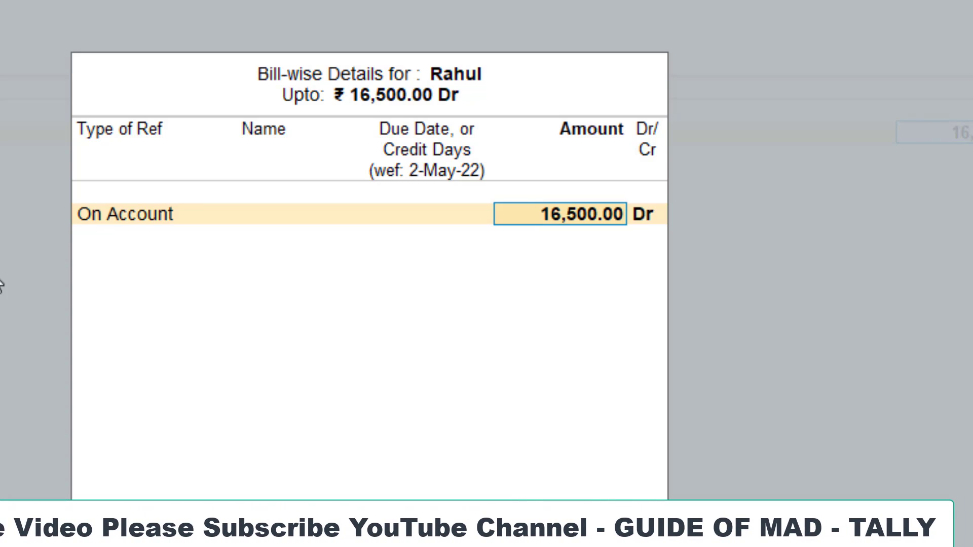
key("Return")
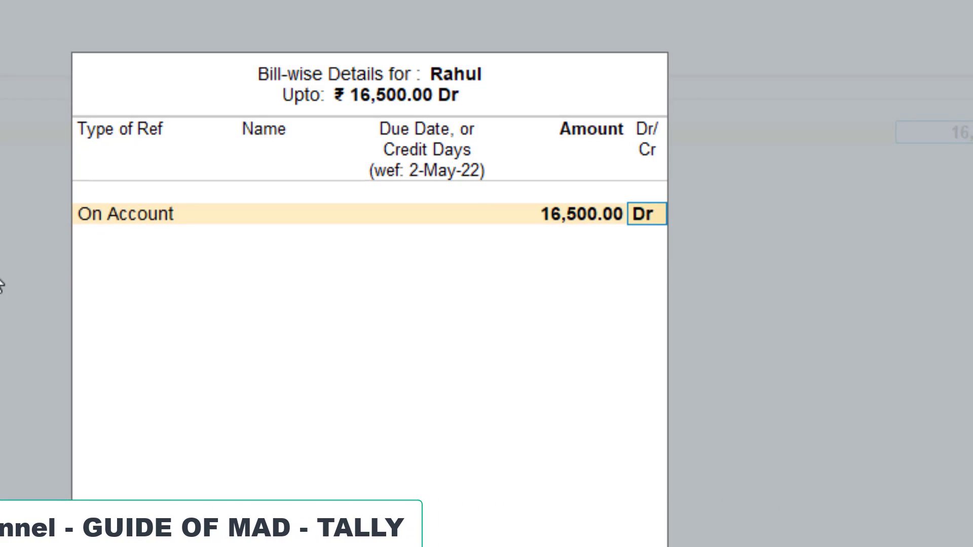
key("Return")
Credit Cash with 16,500, leave the narration blank and save the second payment voucher.
key("Return")
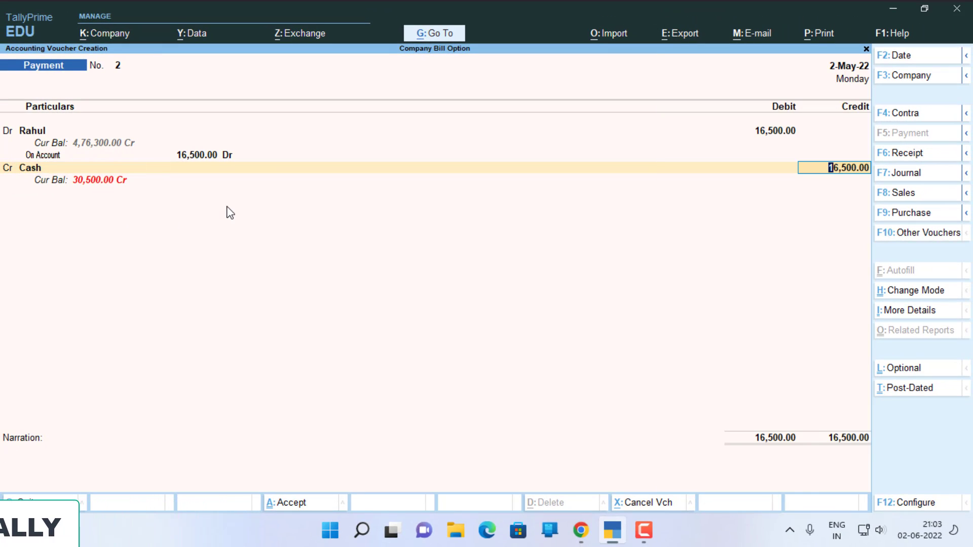
key("Return")
key("Return")
key("Return")
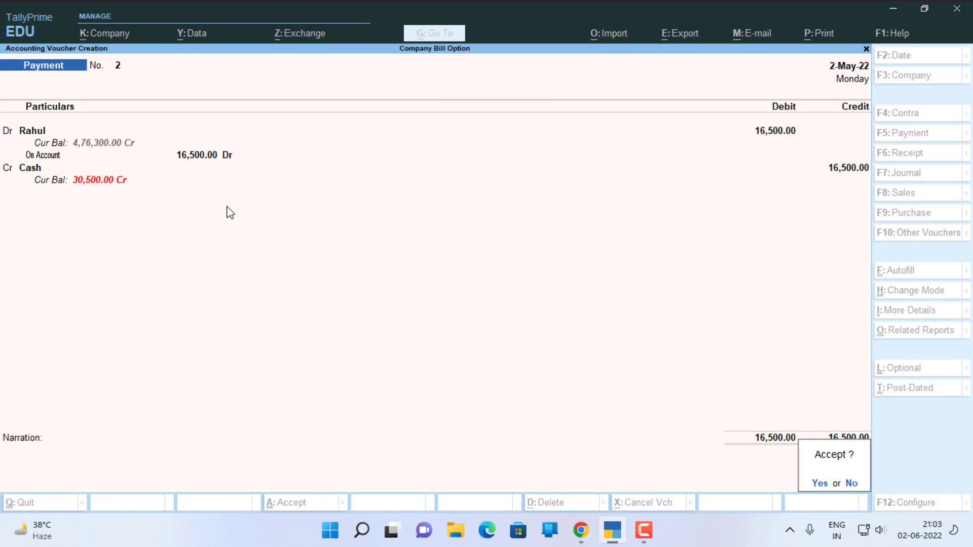
key("Return")
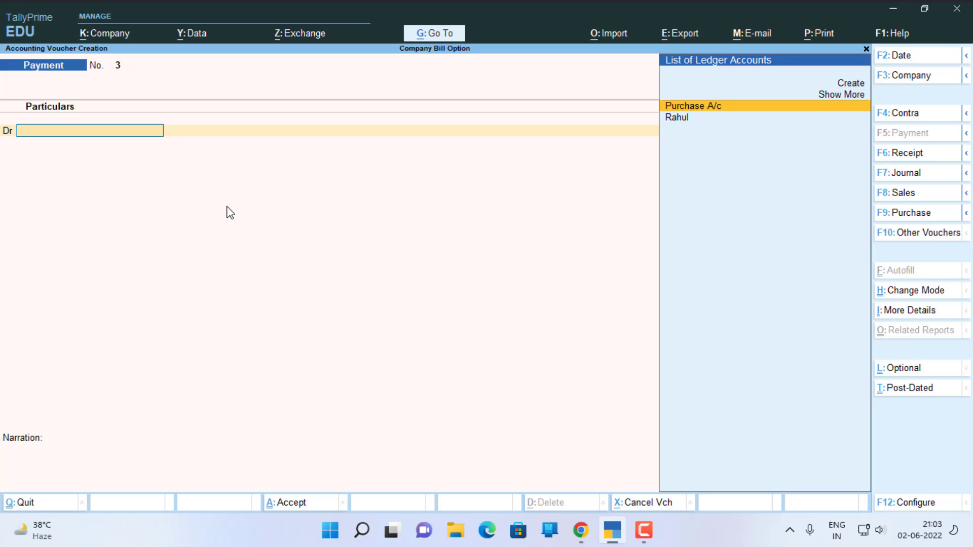
Debit the supplier's ledger with 19,000 in the third payment voucher.
key("Down")
key("Return")
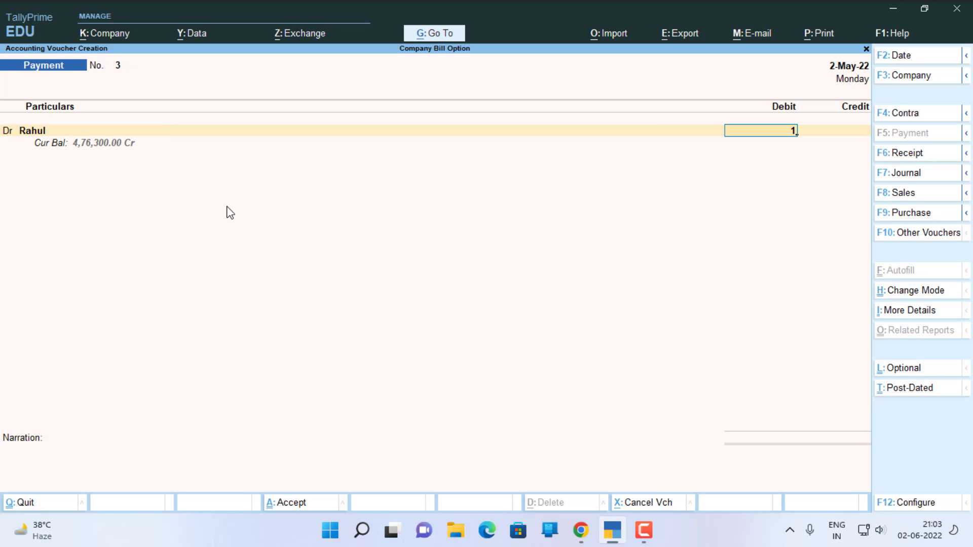
type("19000")
key("Return")
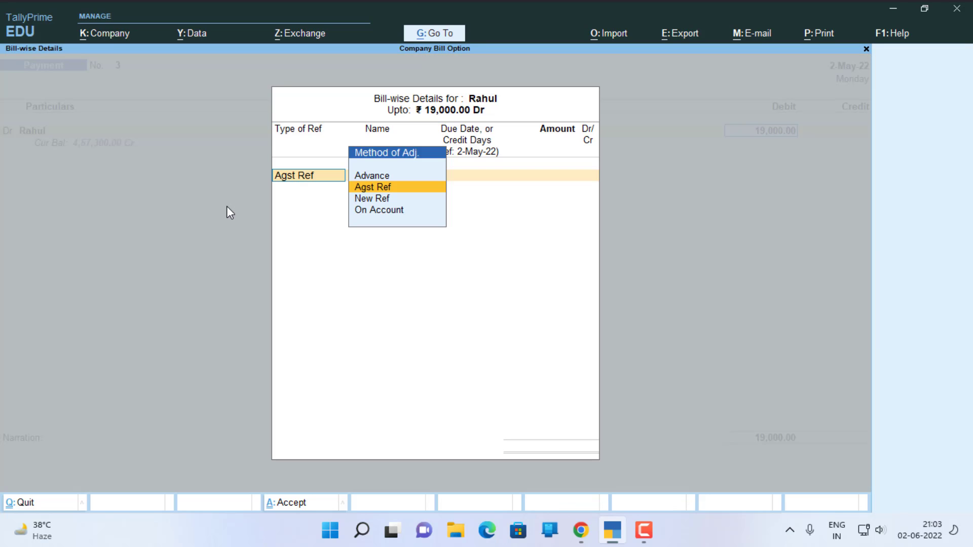
Allocate the full 19,000 as Agst Ref to pending bill 8257 dated 2-Feb-22.
key("Return")
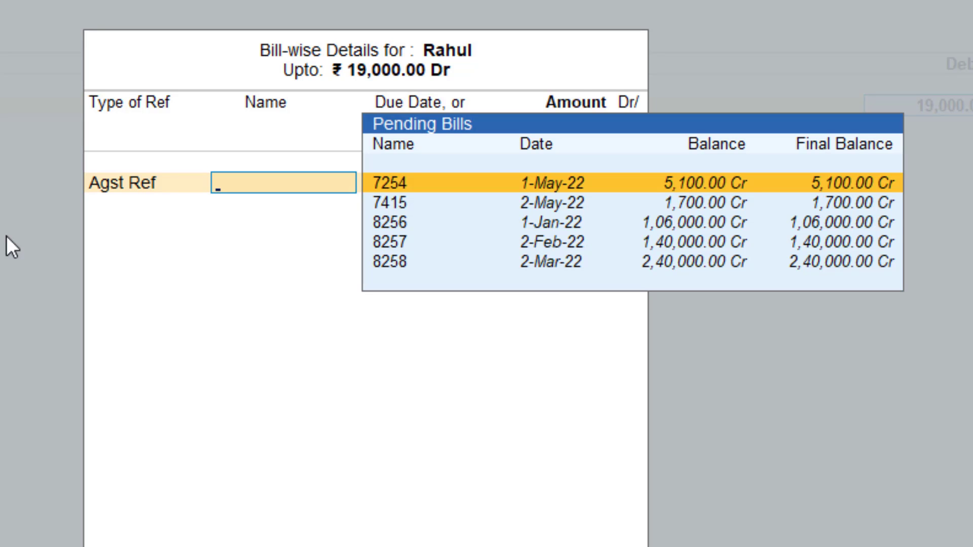
key("Down")
key("Down")
key("Down")
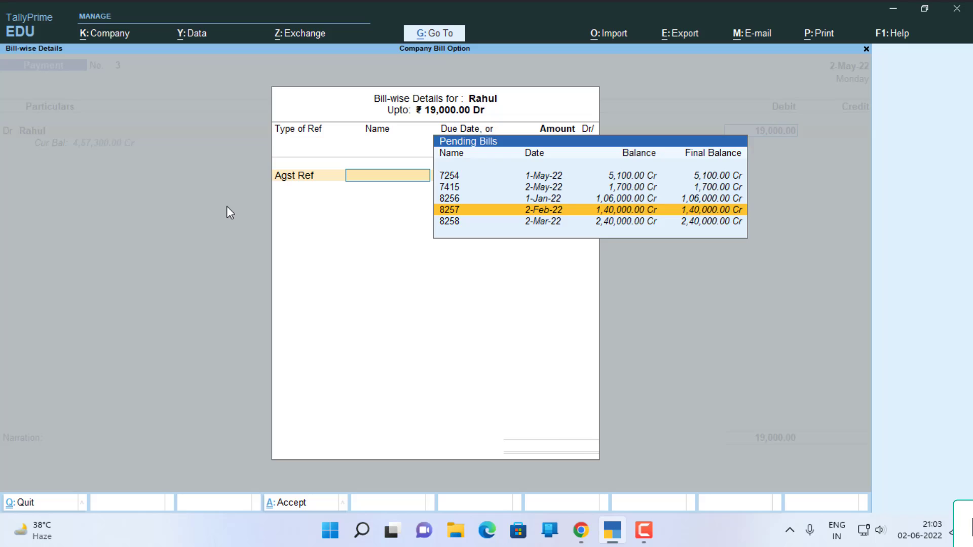
key("Return")
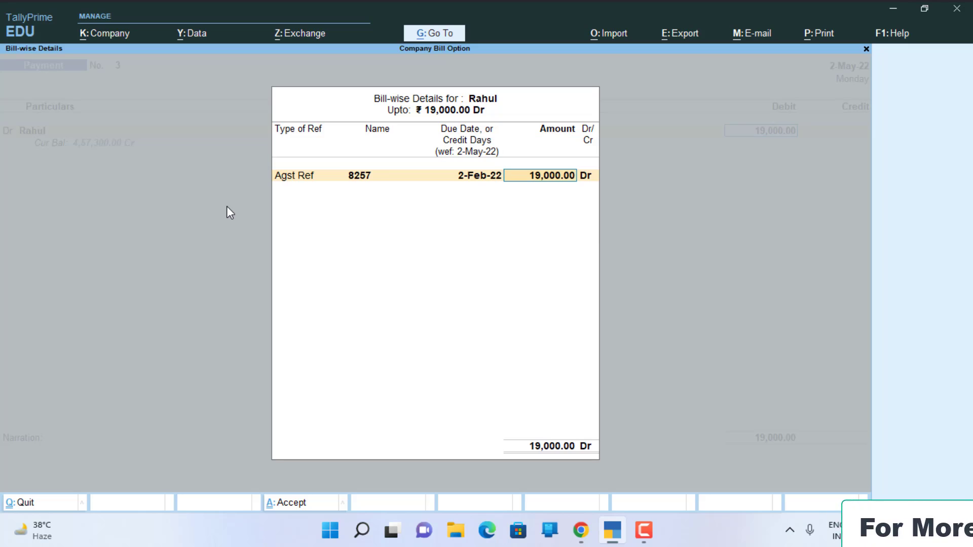
key("Return")
Credit Cash with 19,000, leave the narration blank and save the third payment voucher.
key("Return")
key("Return")
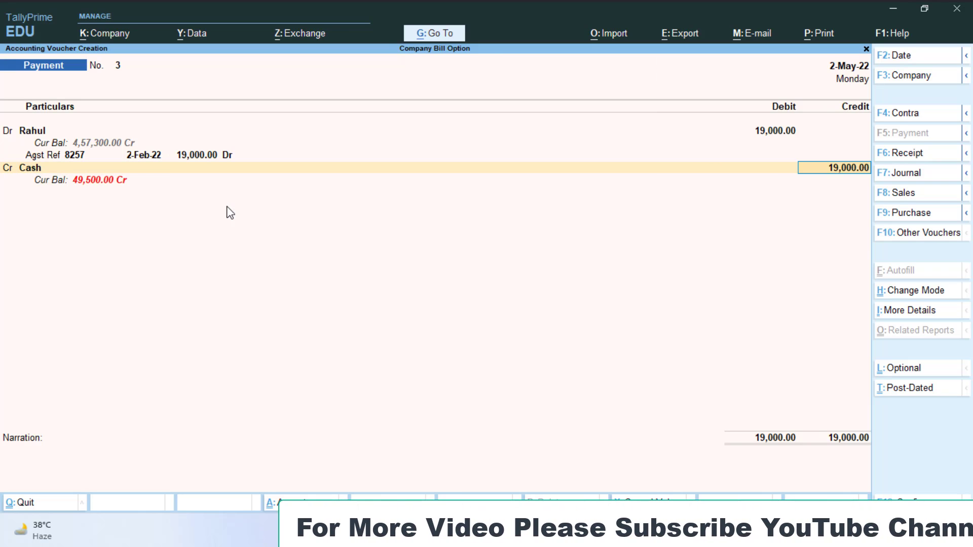
key("Return")
Debit the supplier's ledger with 12,000 in the fourth payment voucher.
key("Return")
key("Return")
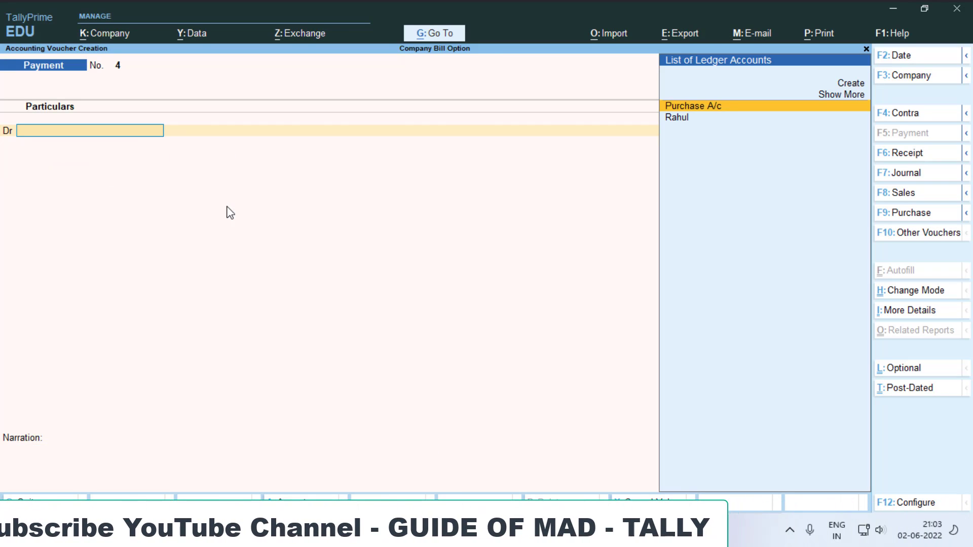
key("Down")
key("Return")
type("1")
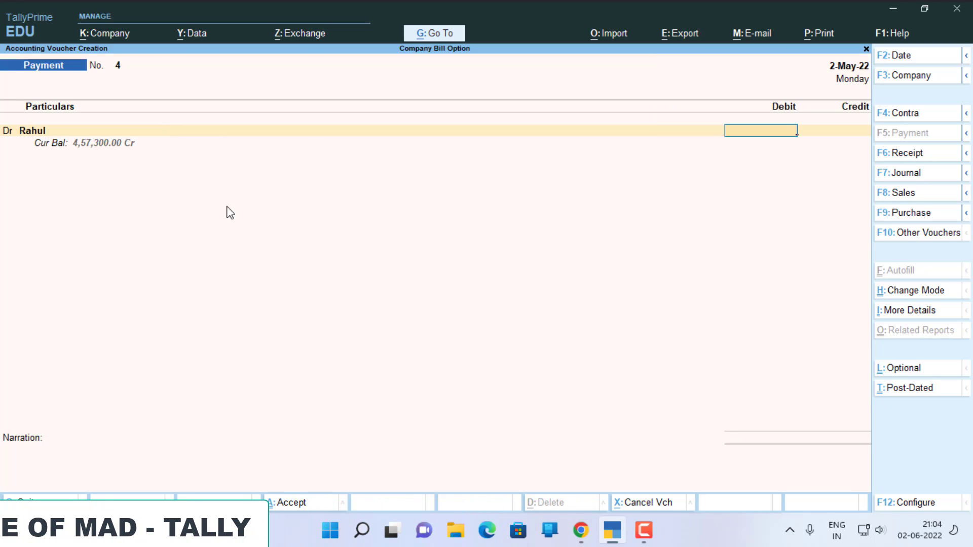
type("2,000")
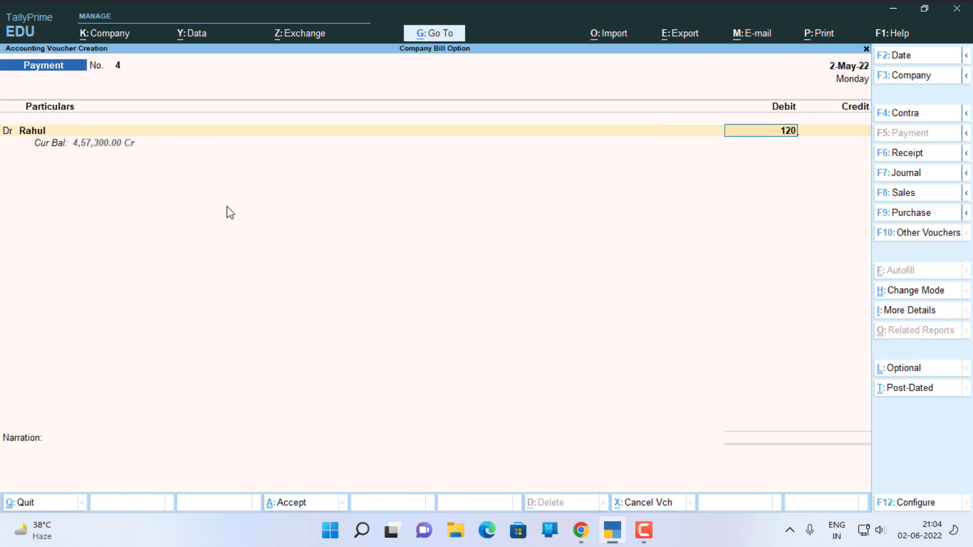
key("Return")
Record the full 12,000 as On Account in the bill-wise details and credit Cash with 12,000.
key("Return")
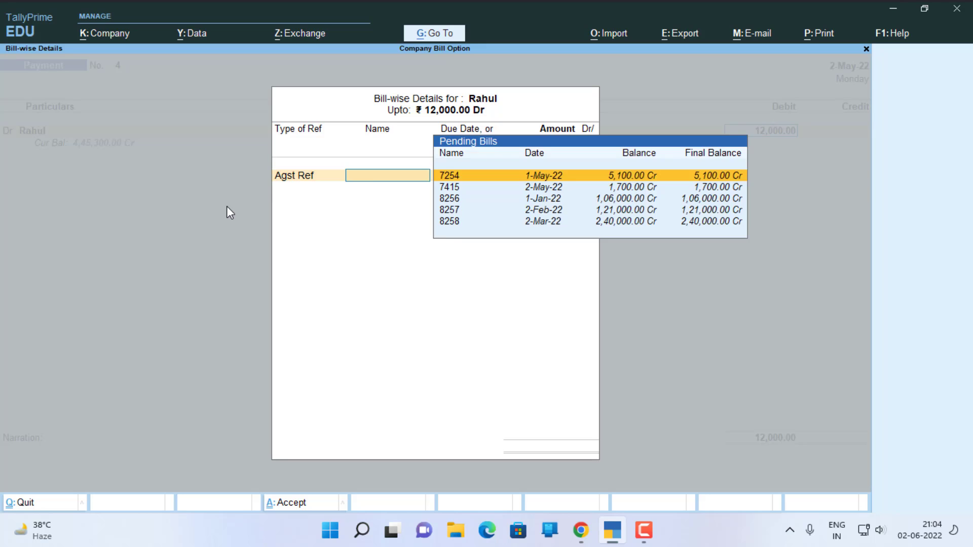
key("Escape")
key("Down")
key("Down")
key("Return")
key("Return")
key("Return")
key("Return")
key("Return")
key("Return")
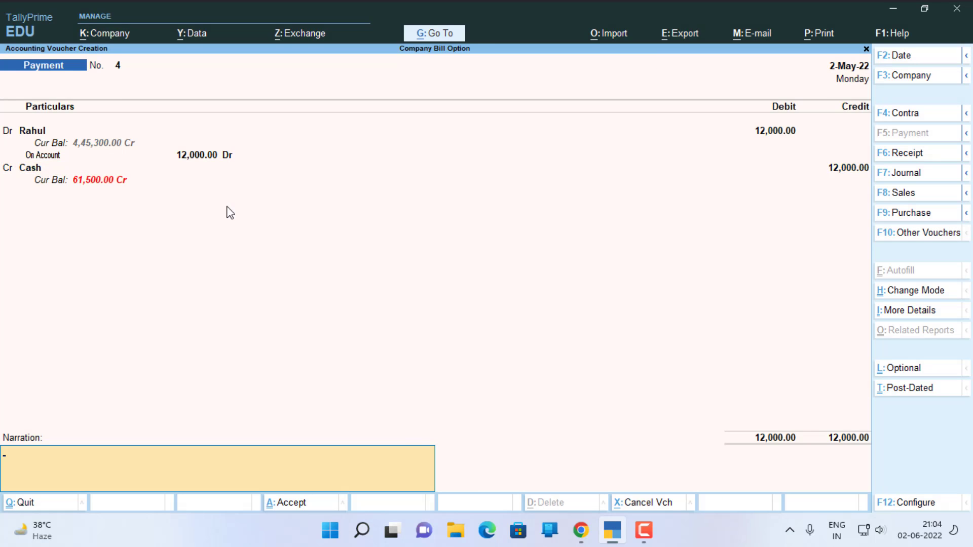
Save the fourth payment voucher with a blank narration and leave voucher entry.
key("Return")
key("Return")
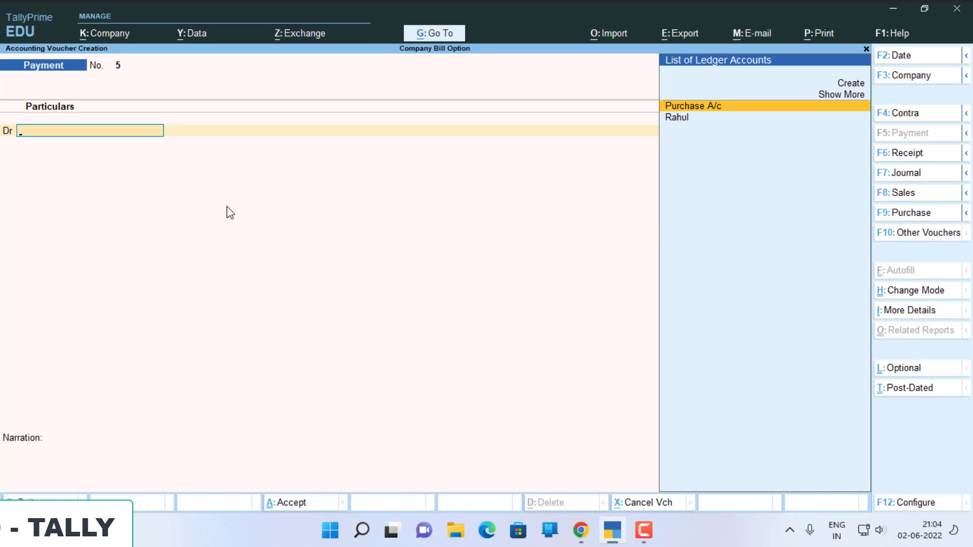
key("Escape")
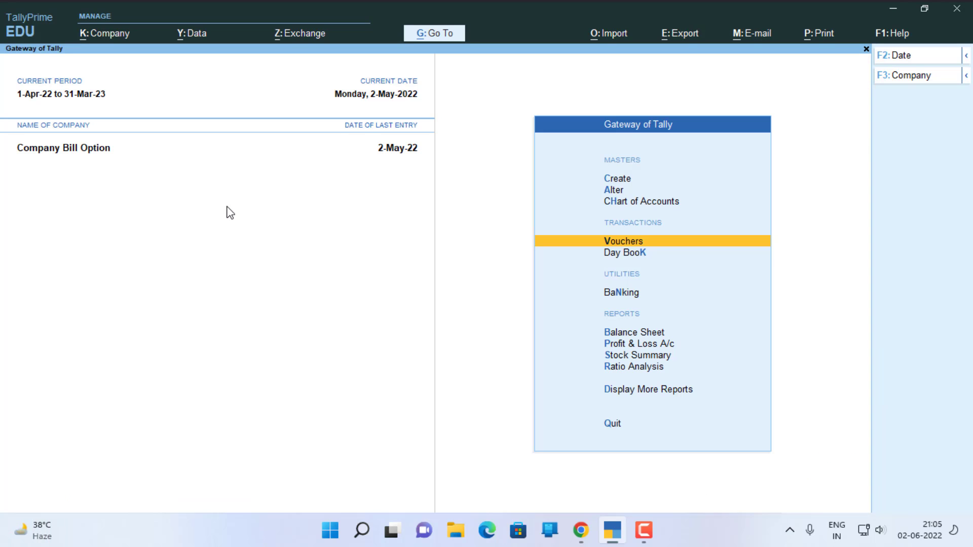
Open the Statements of Accounts group among the additional reports.
key("Down")
key("Down")
key("Down")
key("Down")
key("Down")
key("Down")
key("Down")
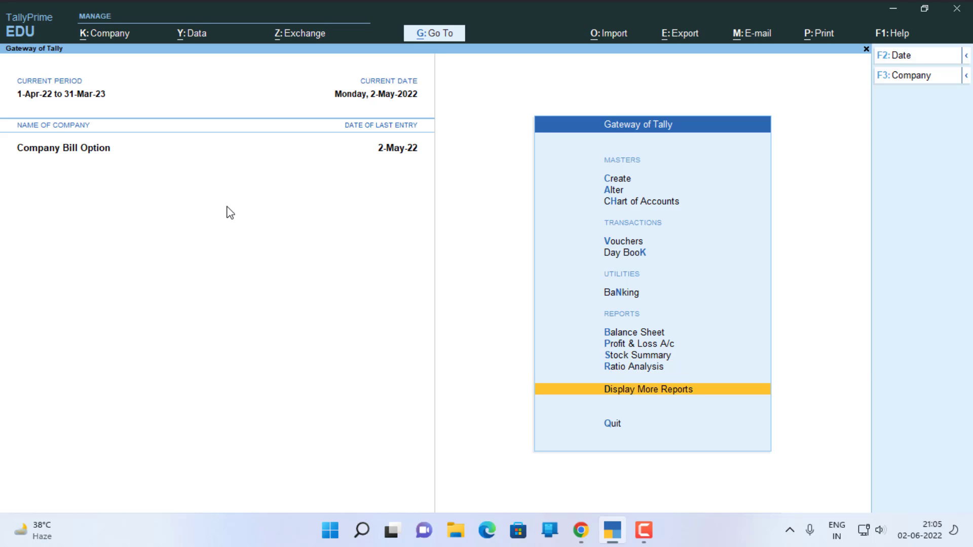
key("Return")
key("Down")
key("Down")
key("Down")
key("Down")
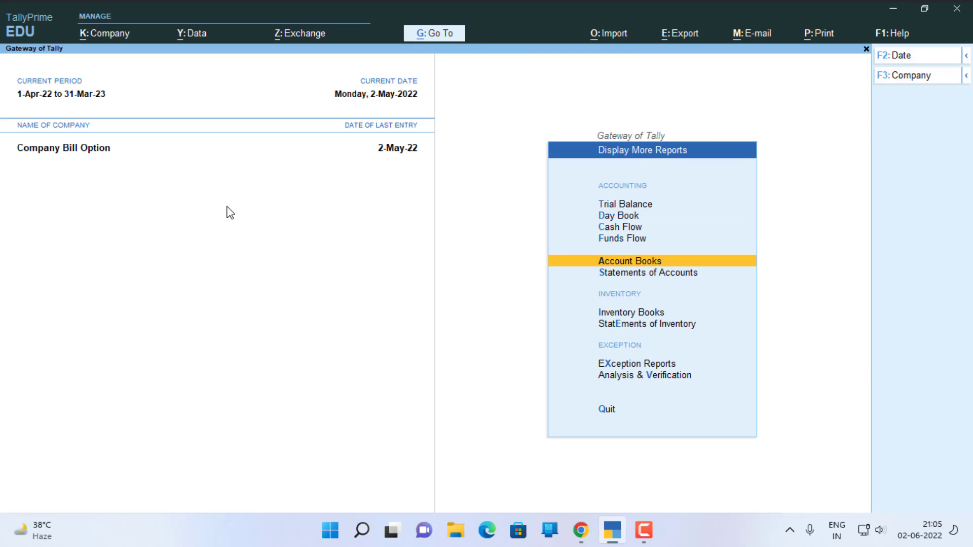
key("Down")
key("Return")
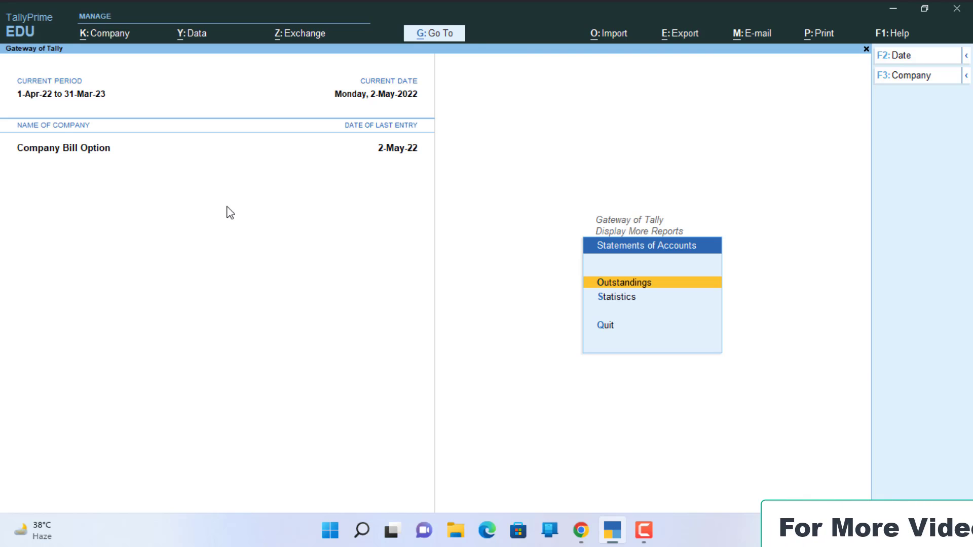
Open the ledger-wise outstandings report for the supplier's ledger.
key("Return")
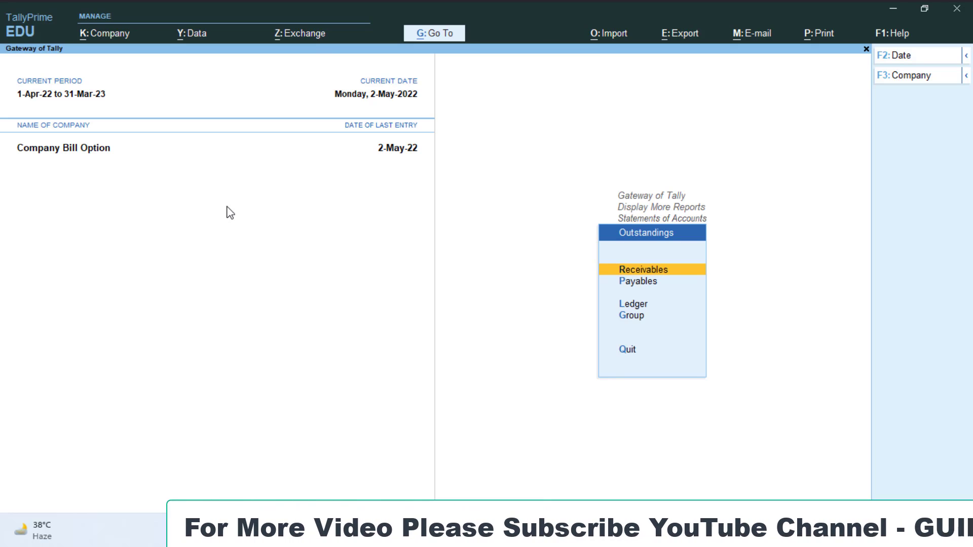
key("Down")
key("Down")
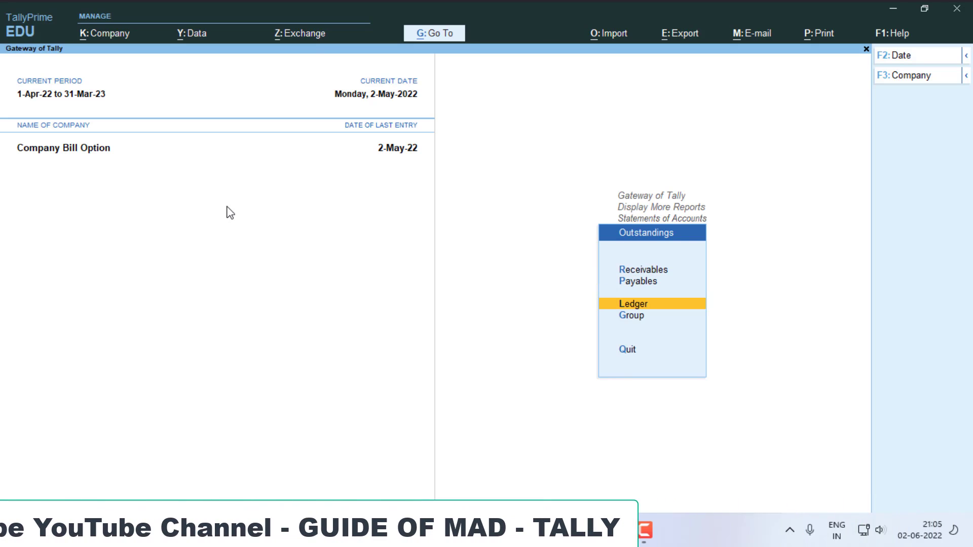
key("Return")
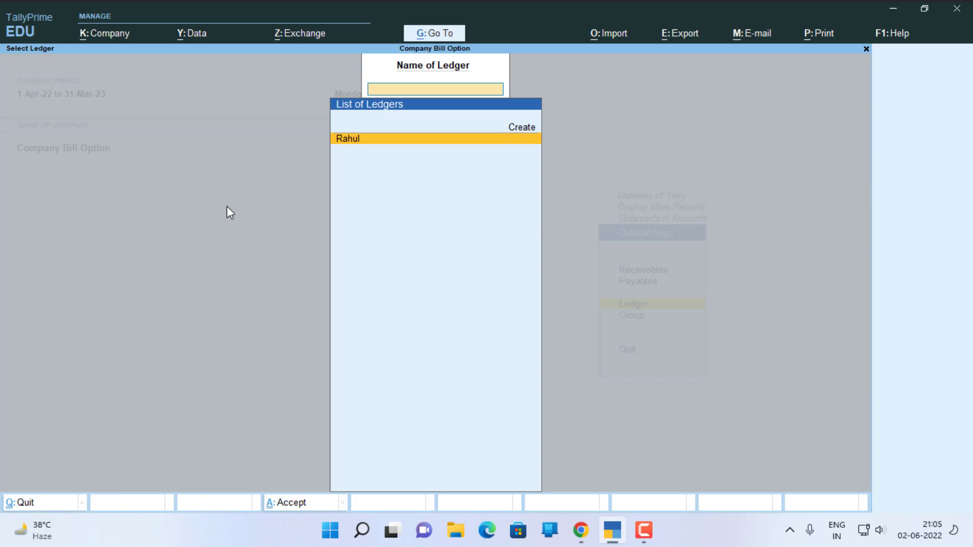
key("Return")
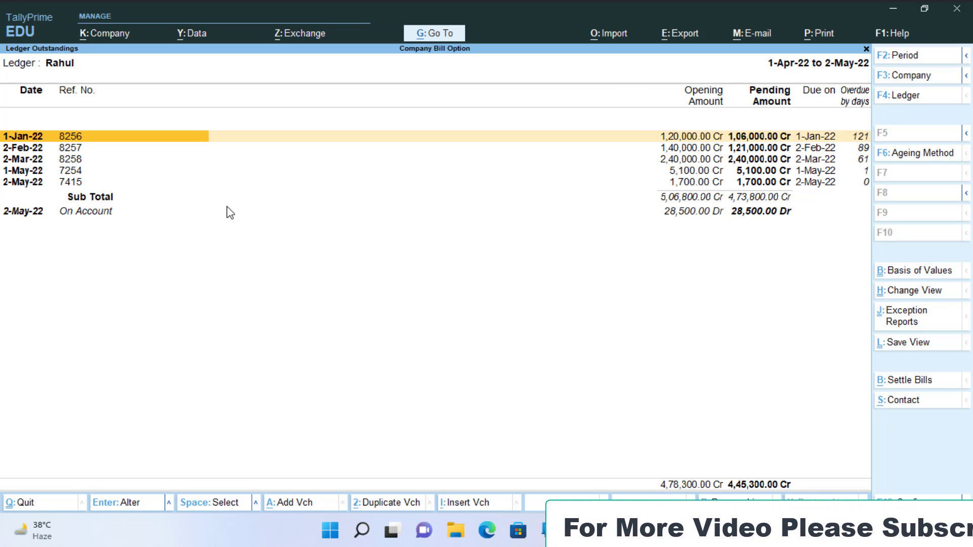
Set the outstandings report period from 1-4-2022 to 2-5-2022.
key("F2")
type("1.")
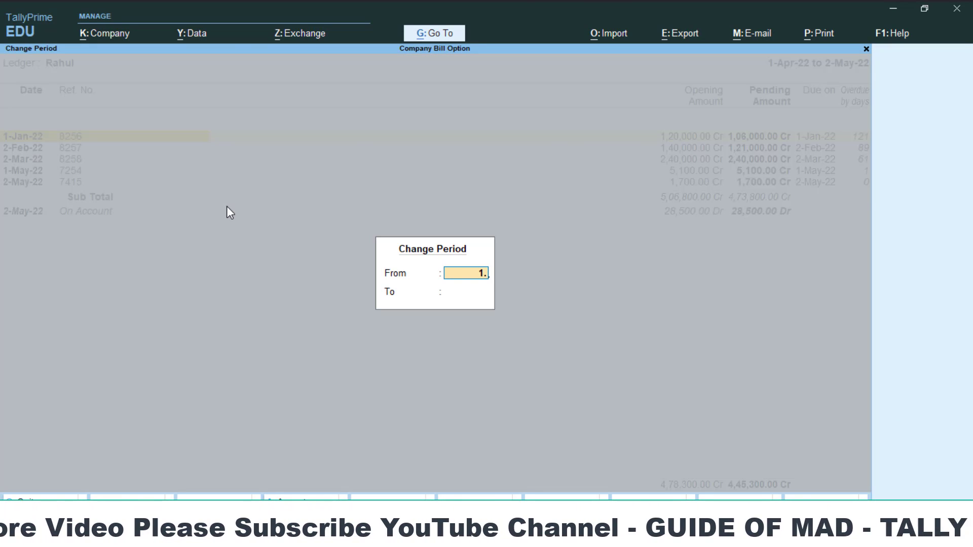
type("4")
key("Return")
type("2")
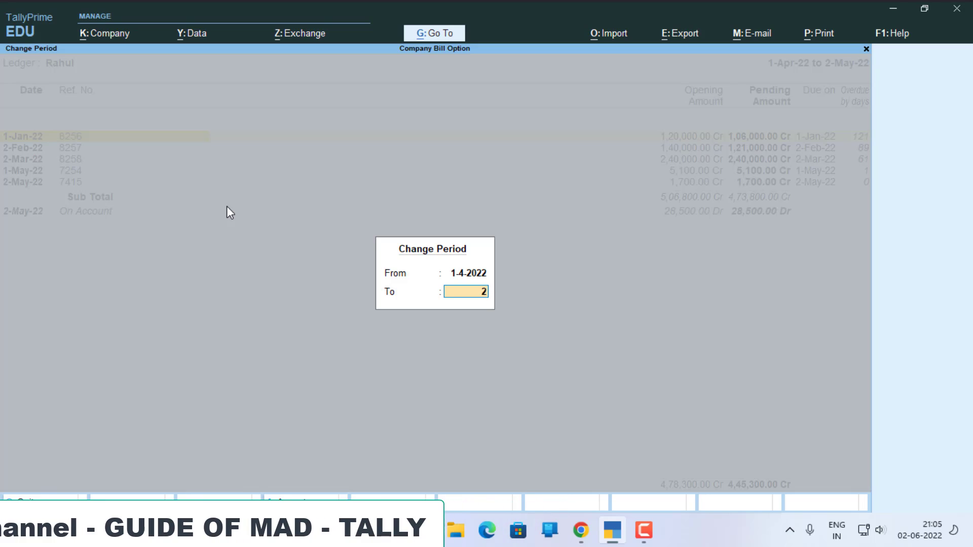
type(".5")
key("Return")
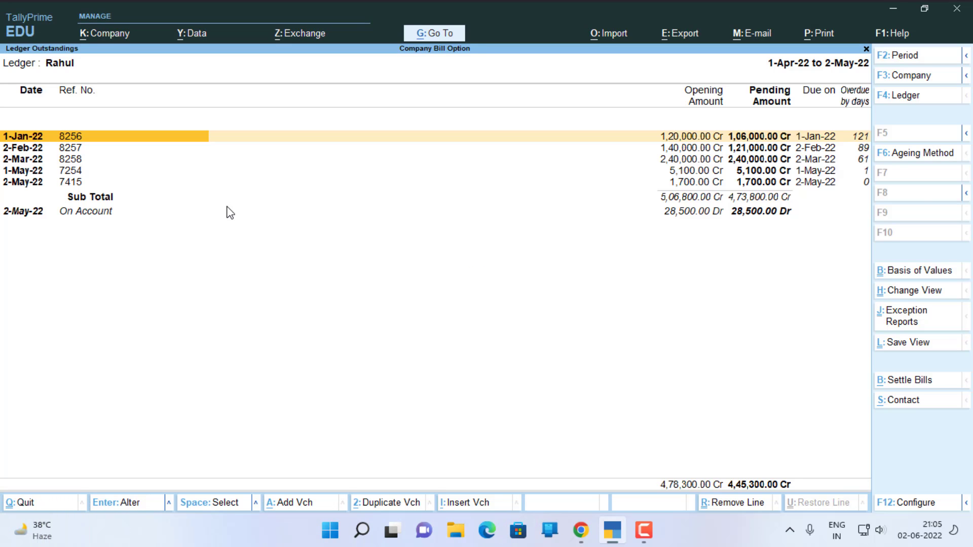
Expand the outstandings report to show the voucher details under each bill.
key("alt+F1")
key("Down")
key("Down")
key("Down")
key("Down")
key("Down")
key("Down")
key("Down")
key("Down")
key("Down")
key("Down")
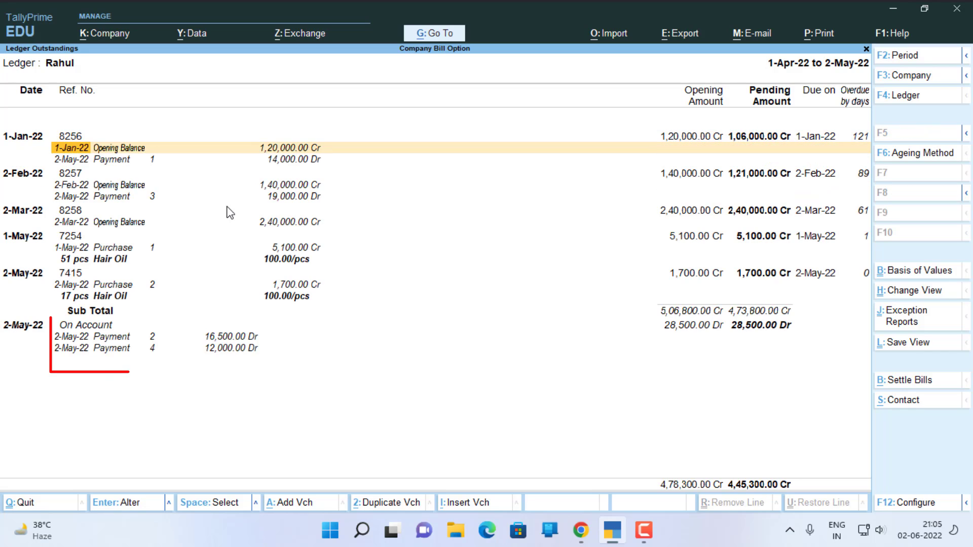
Open payment voucher 2, the 16,500 entry under On Account, for alteration.
key("Down")
key("Down")
key("Down")
key("Down")
key("Down")
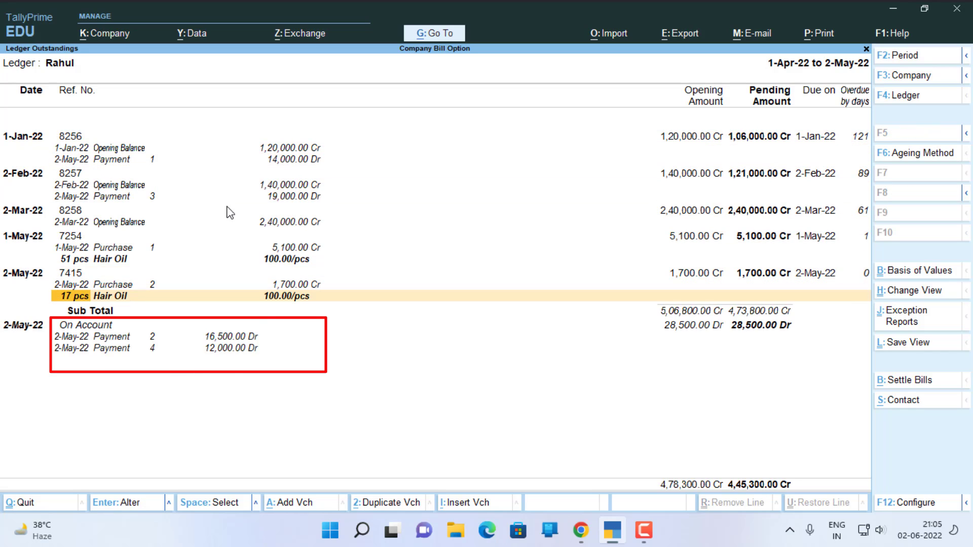
key("Up")
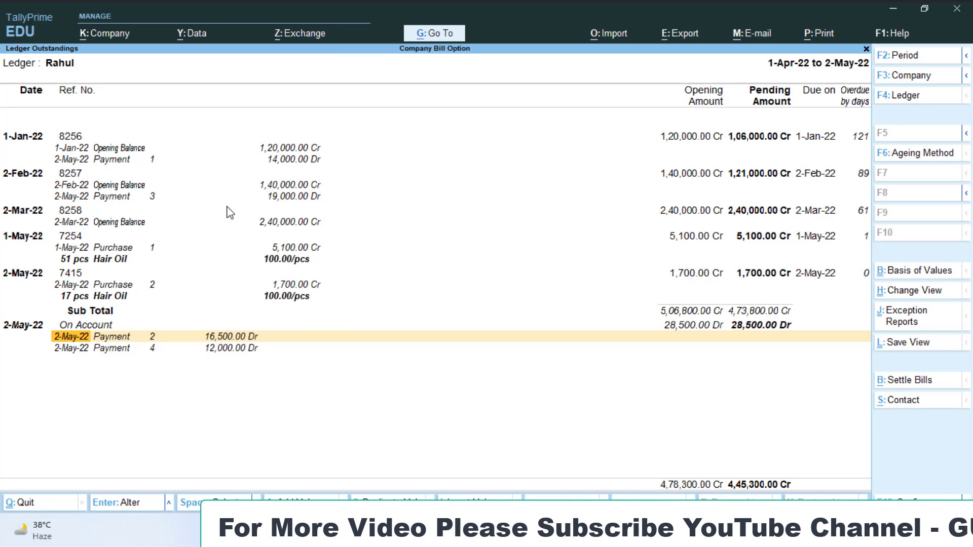
key("Right")
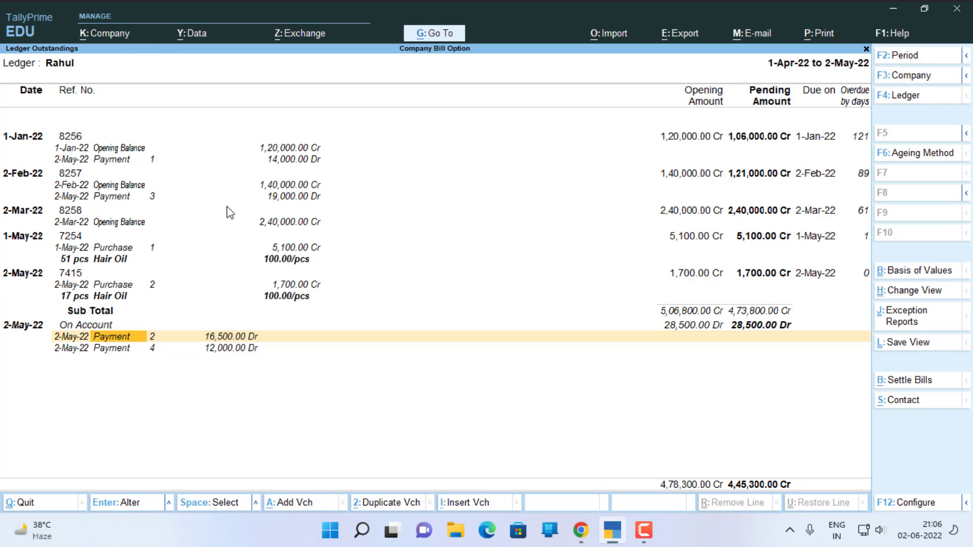
key("Return")
Change the bill-wise reference from On Account to Agst Ref and allocate the full 16,500 to pending bill 8256 dated 1-Jan-22.
key("Return")
key("Return")
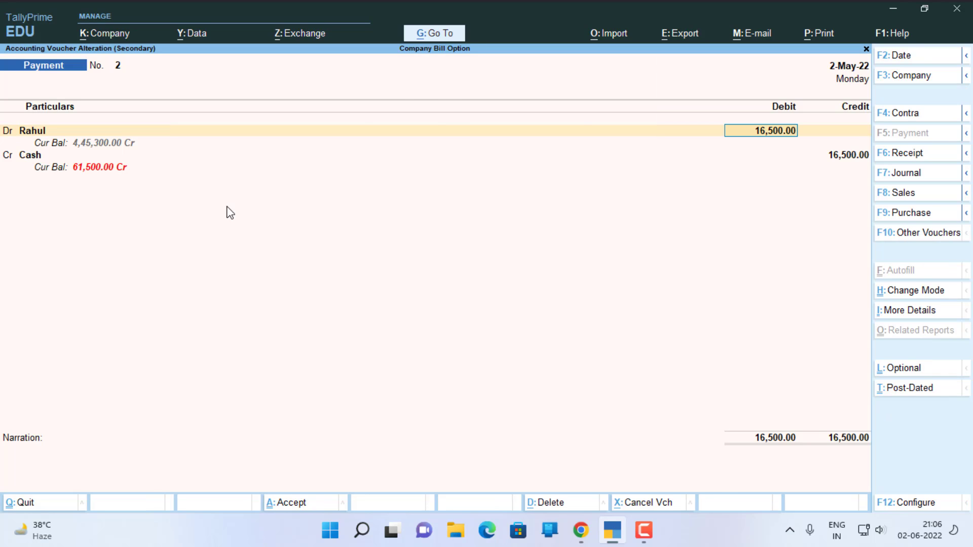
key("Return")
key("Up")
key("Up")
key("Return")
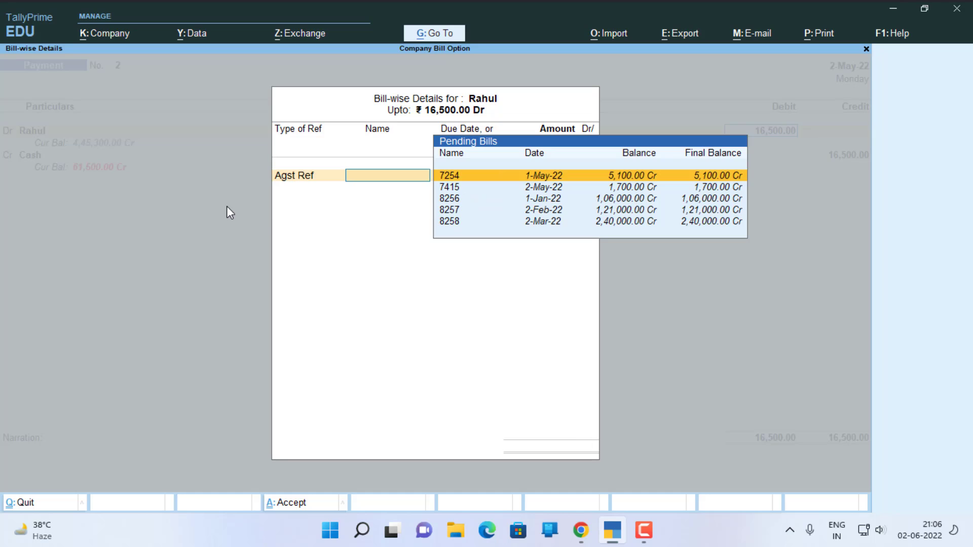
key("Down")
key("Down")
key("Down")
key("Up")
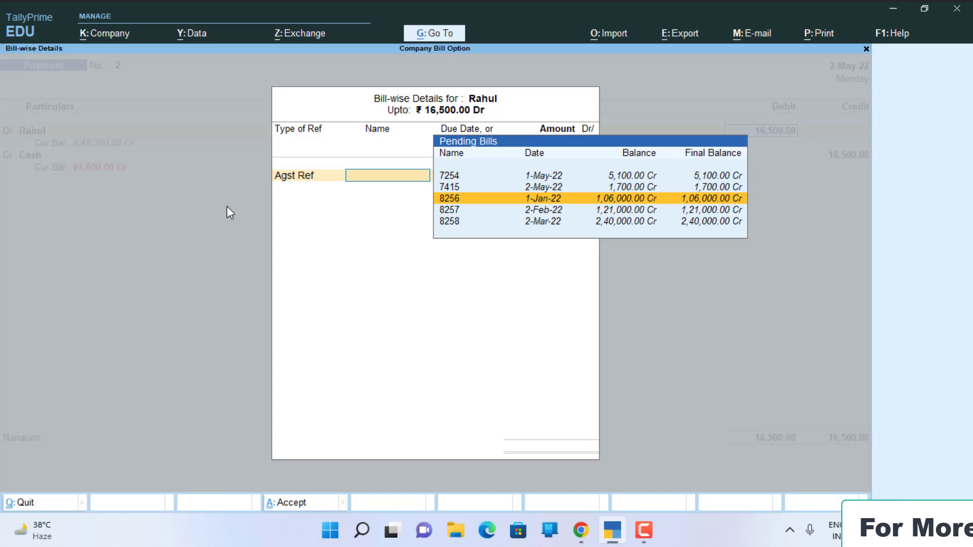
key("Return")
key("Return")
Keep the Cash credit of 16,500 and the blank narration, and save the altered payment voucher 2.
key("Return")
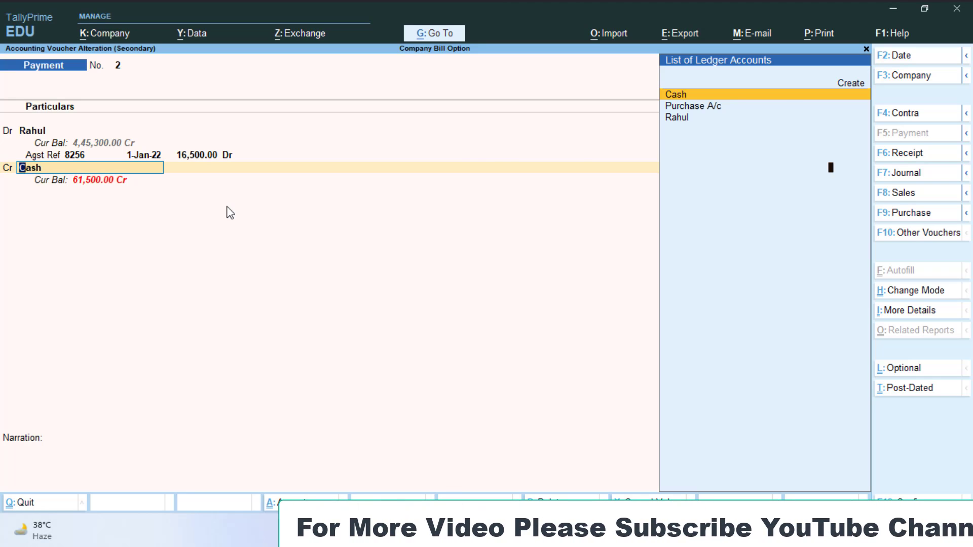
key("Return")
key("Return")
key("Return")
key("Return")
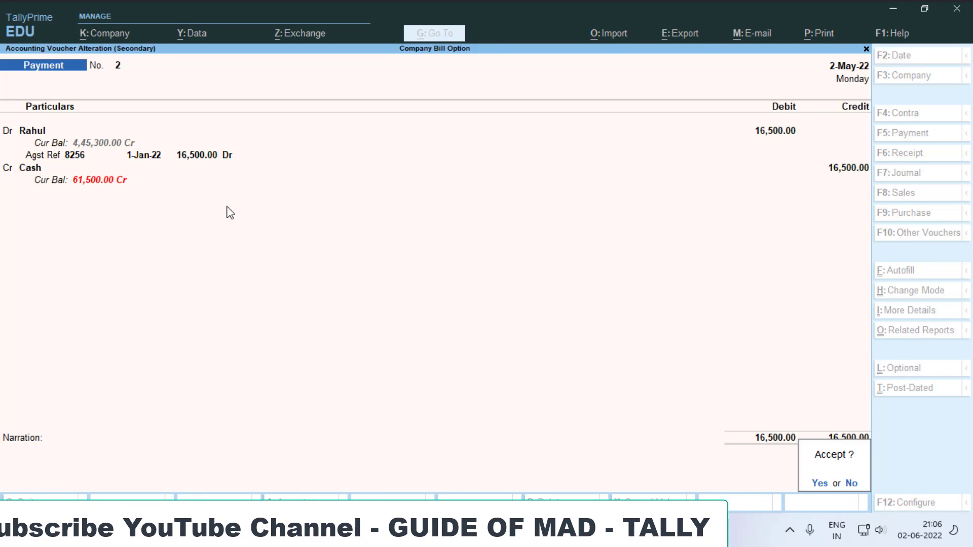
key("Return")
Open payment voucher 4, the 12,000 entry under On Account, for alteration.
key("Down")
key("Down")
key("Down")
key("Down")
key("Down")
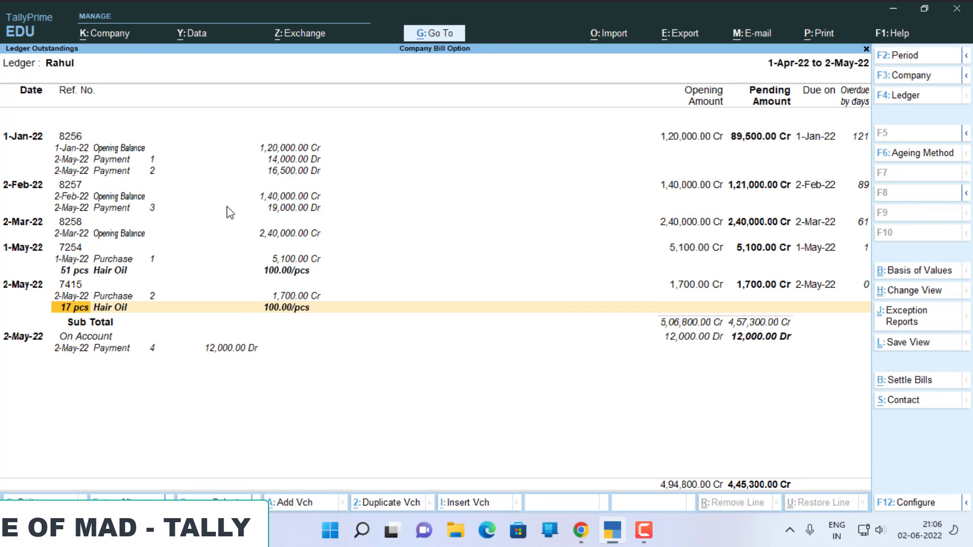
key("Down")
key("Down")
key("Return")
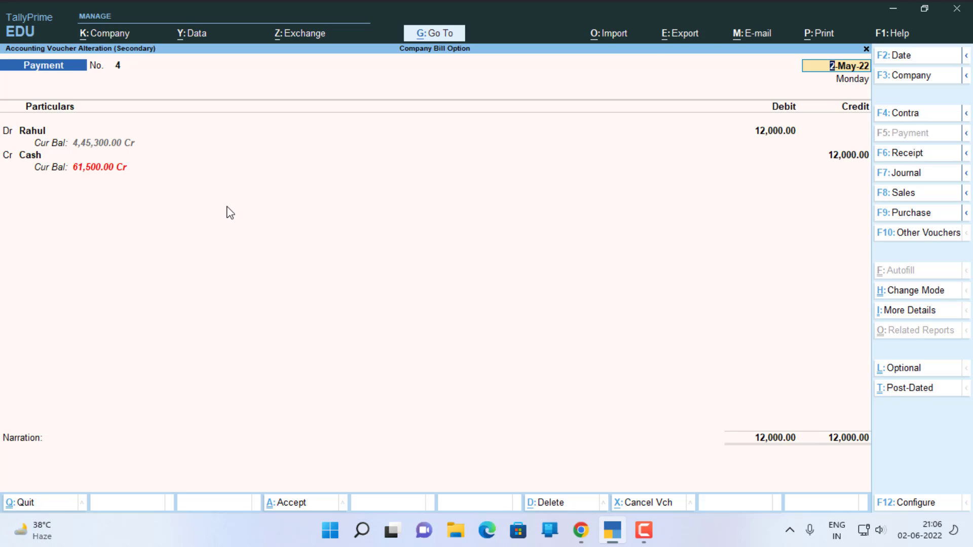
Change the bill-wise reference from On Account to Agst Ref and allocate the full 12,000 to pending bill 8258 dated 2-Mar-22.
key("Return")
key("Return")
key("Return")
key("Up")
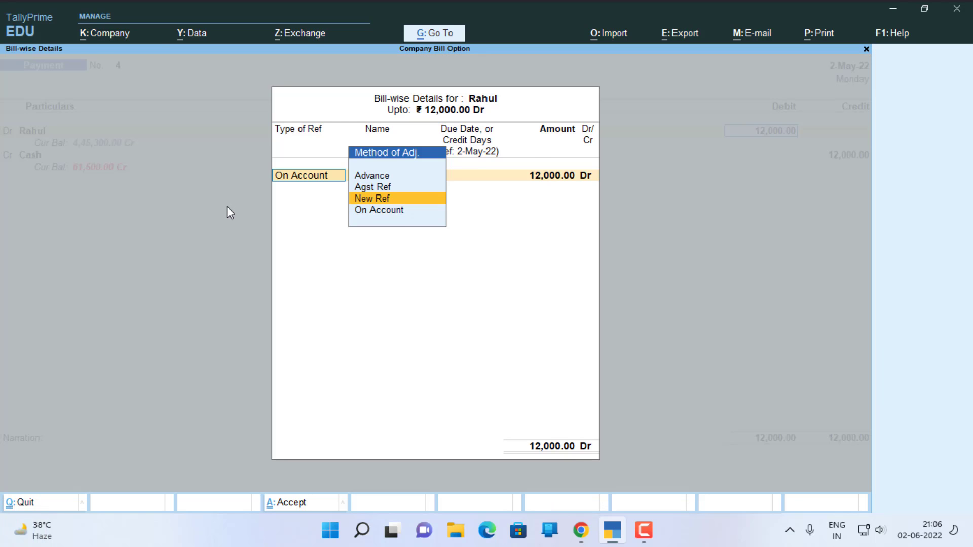
key("Up")
key("Return")
key("Down")
key("Down")
key("Down")
key("Down")
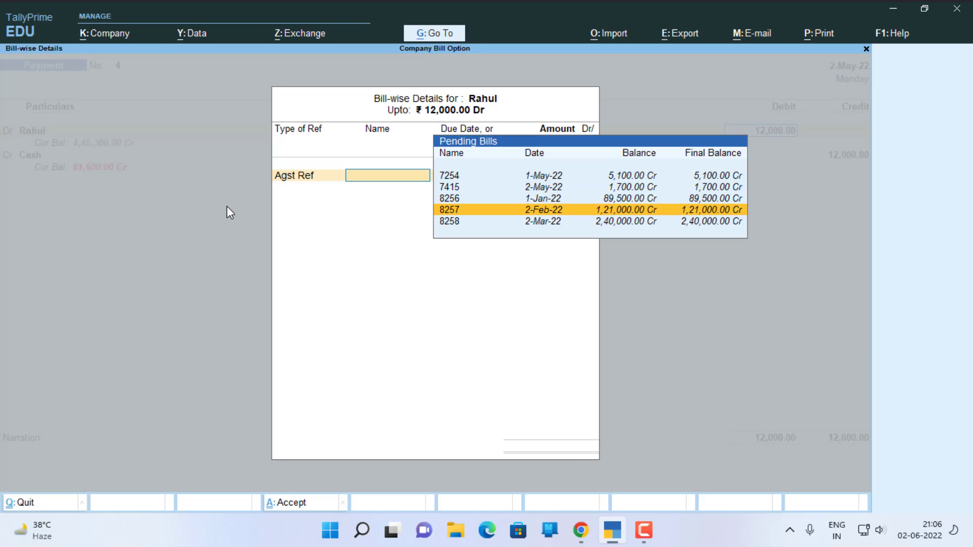
Keep the Cash credit of 12,000 and the blank narration, and save the altered payment voucher 4.
key("Return")
key("Return")
key("Return")
key("Return")
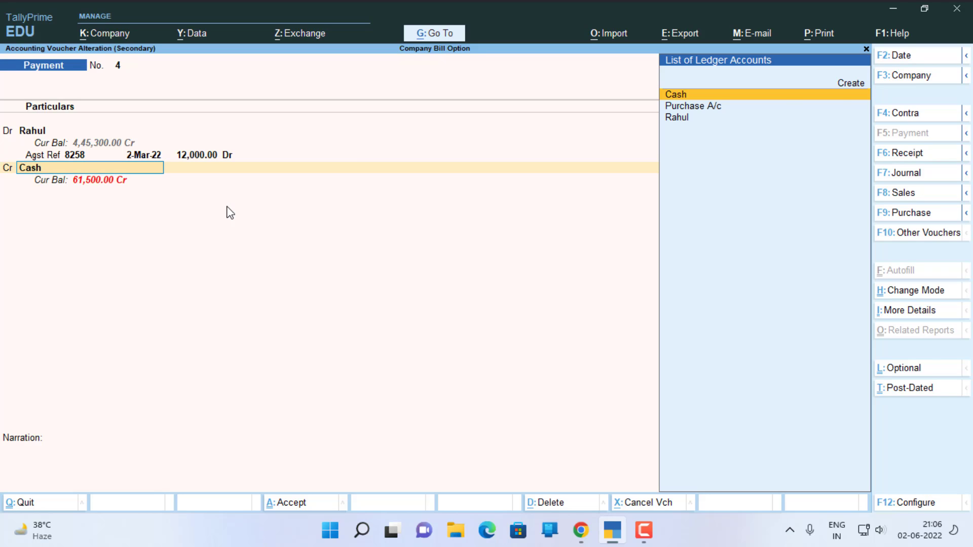
key("Return")
key("Return")
key("Return")
key("Return")
key("Return")
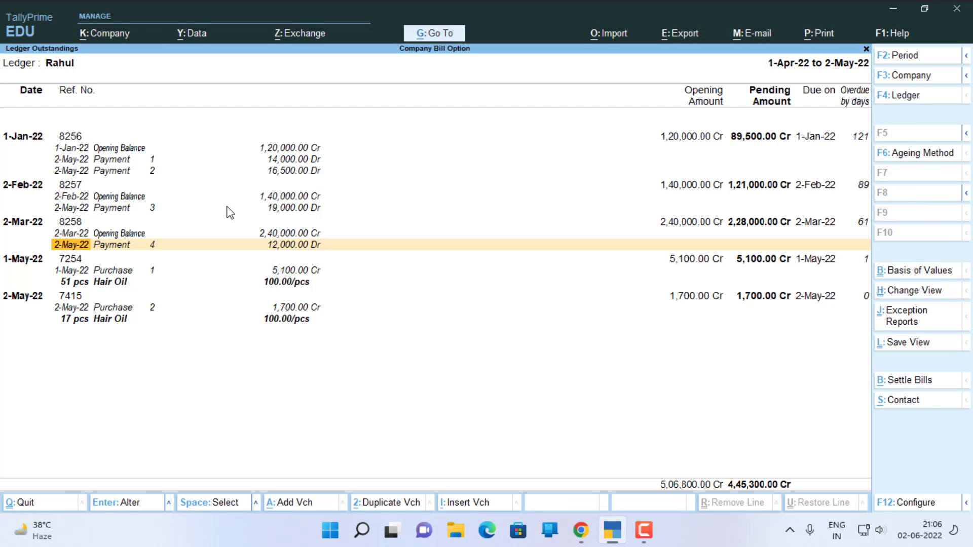